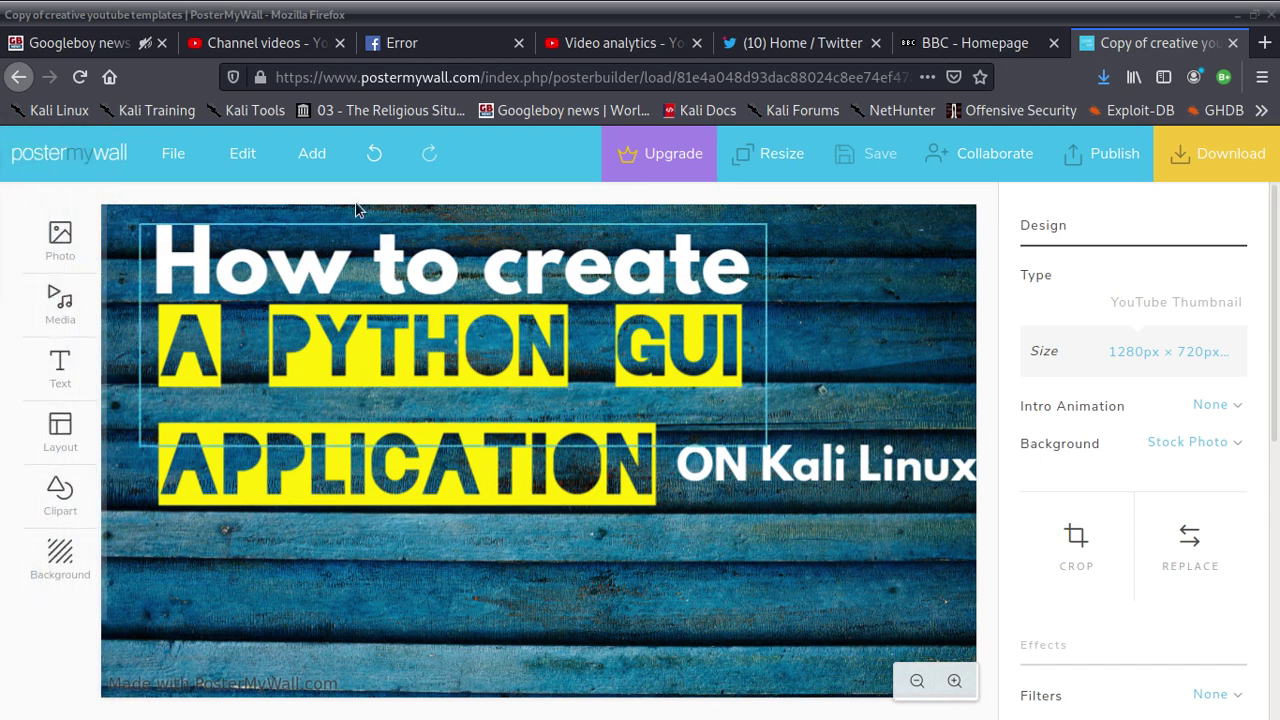
# Try to share the published Python desktop application video to Facebook from its Video published dialog in YouTube Studio.
pyautogui.click(608, 44)
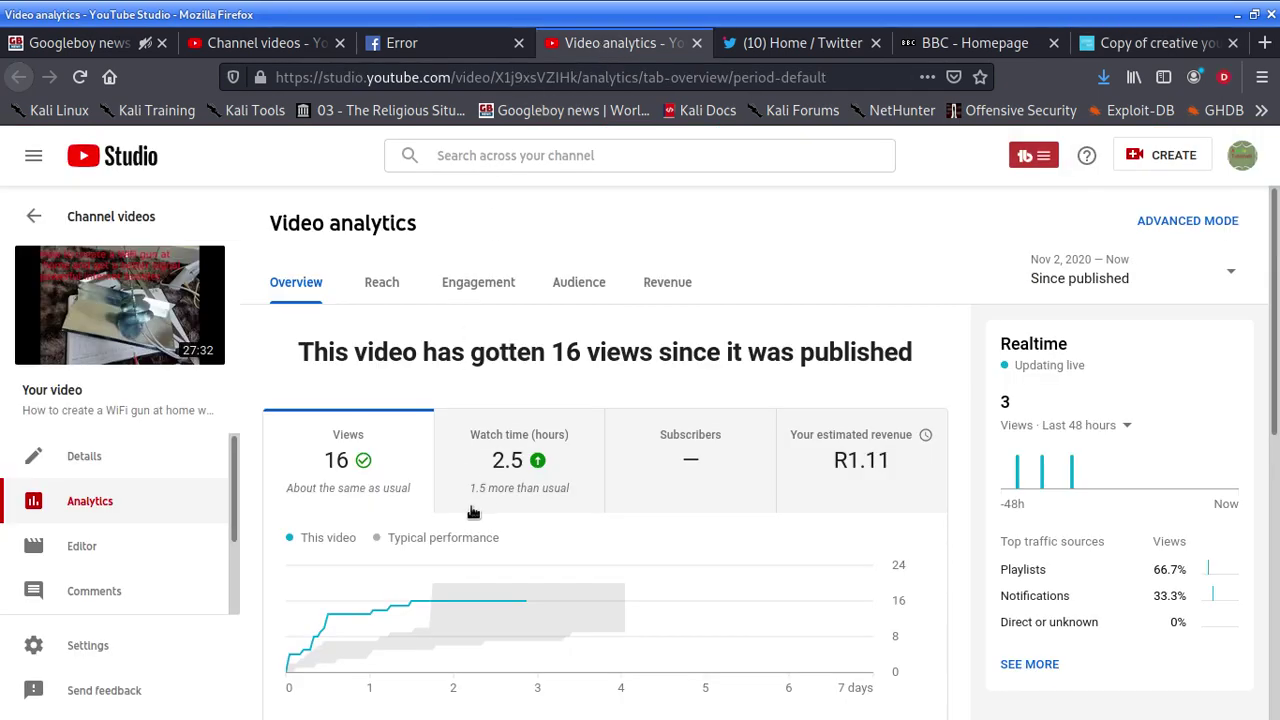
pyautogui.click(418, 40)
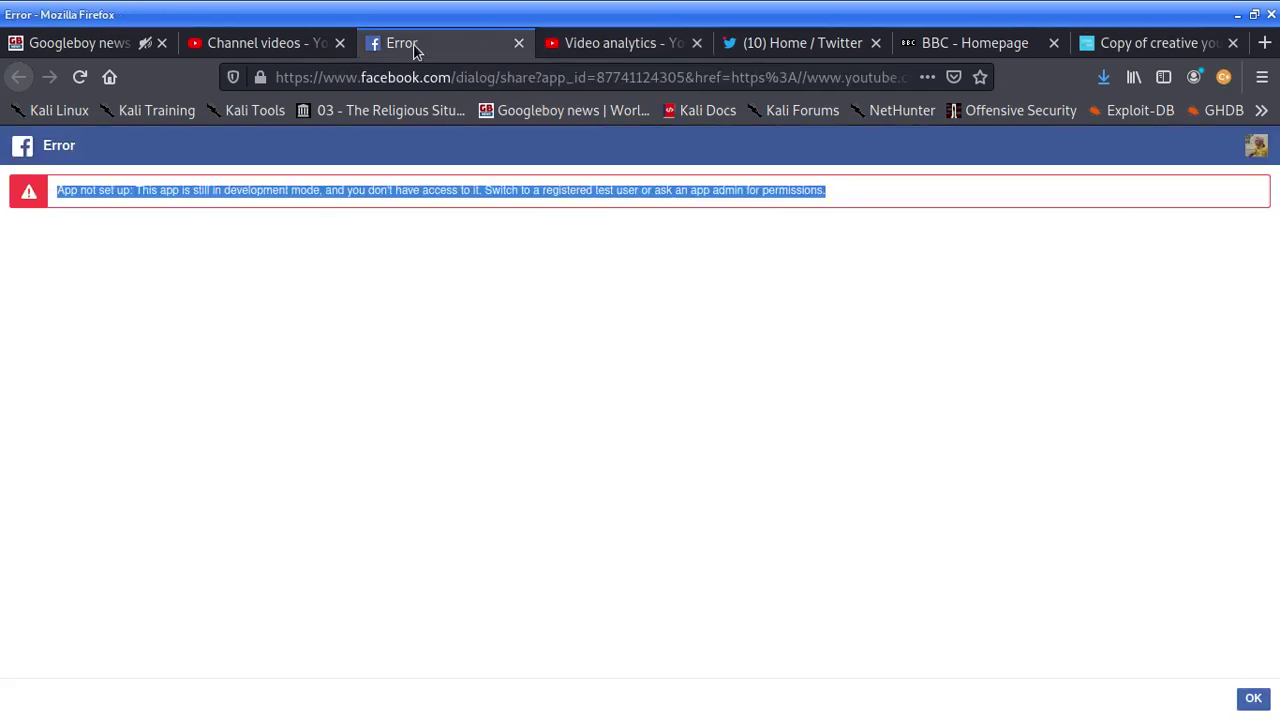
pyautogui.click(272, 44)
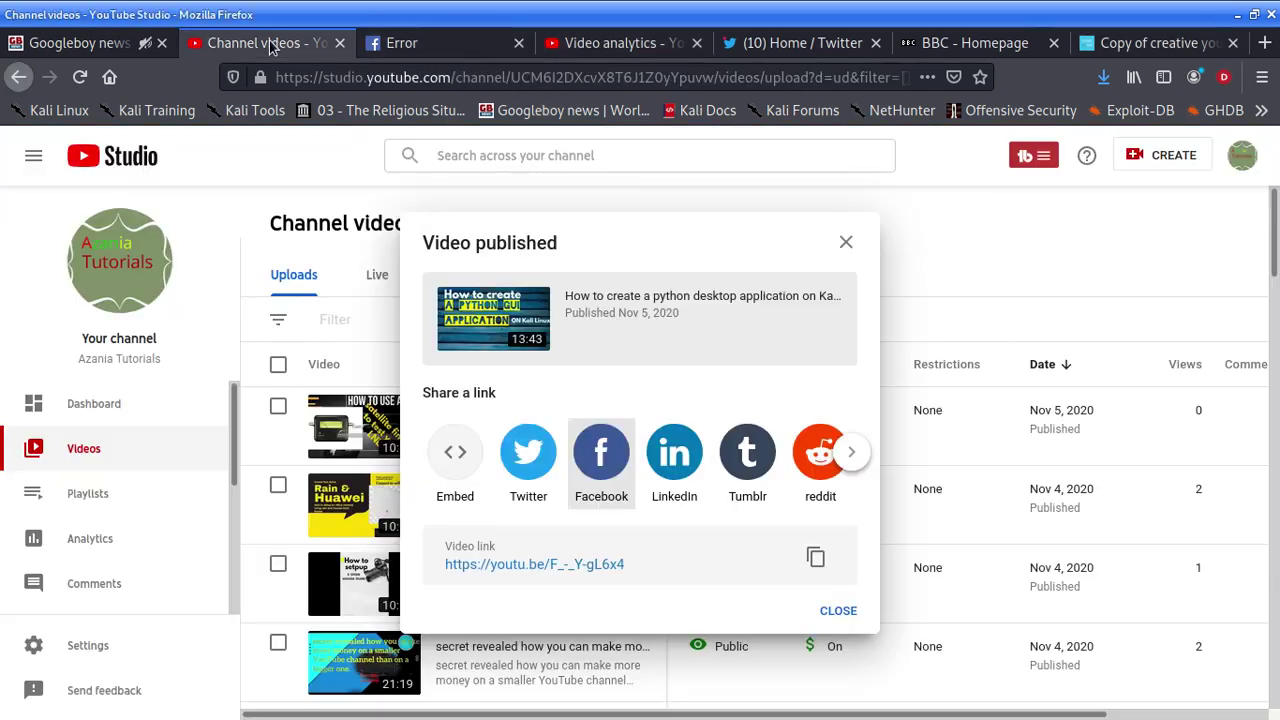
pyautogui.click(611, 458)
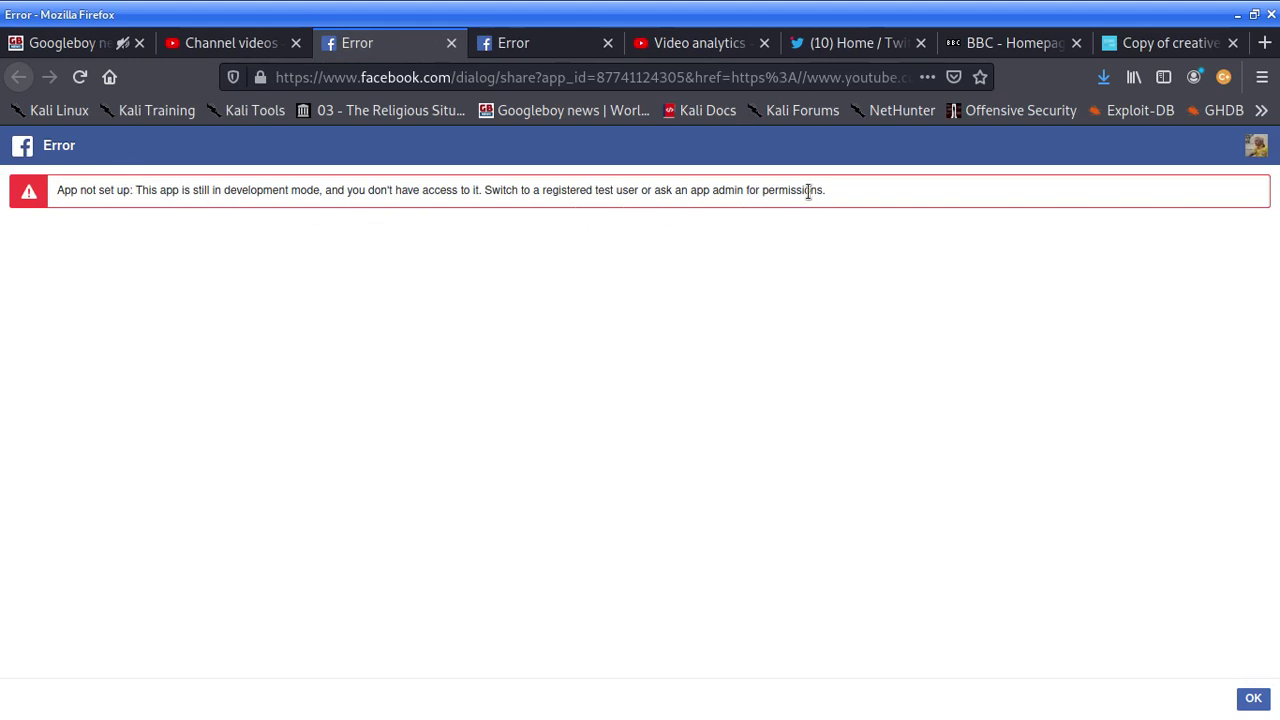
# Copy the full "App not set up" error message on the Facebook share page.
pyautogui.moveTo(836, 197); pyautogui.dragTo(59, 195)
pyautogui.rightClick(94, 192)
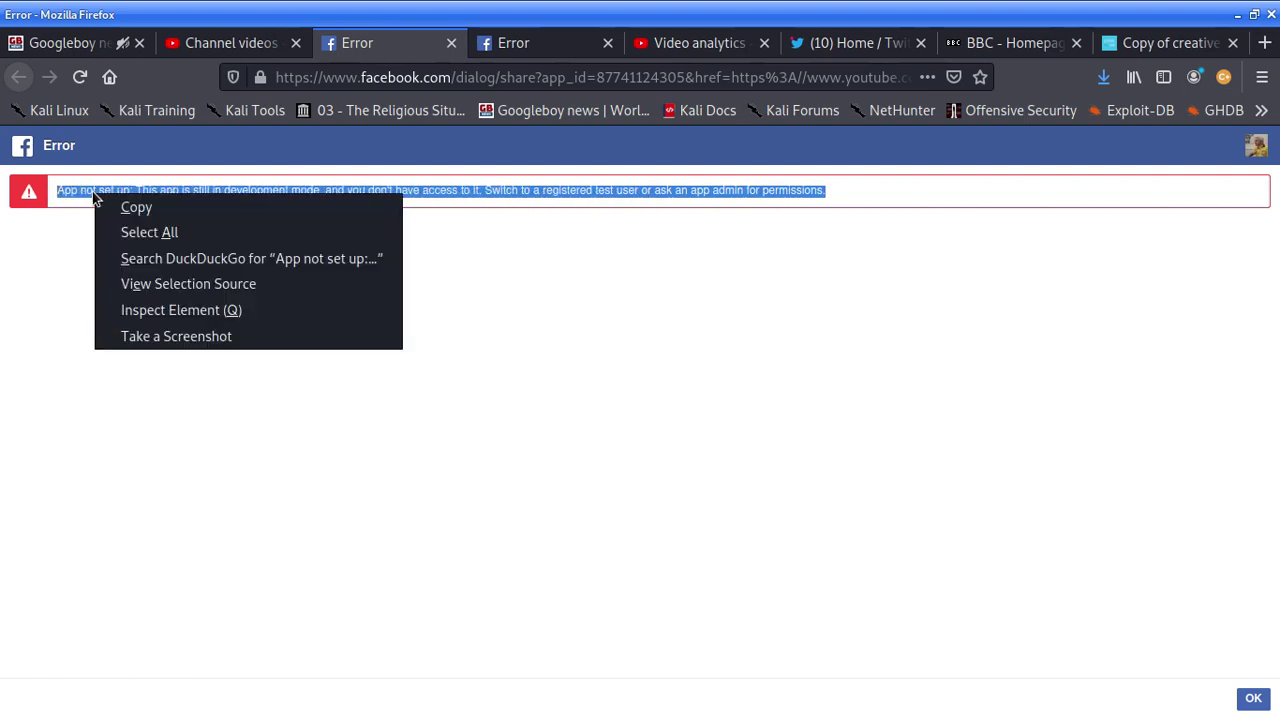
pyautogui.click(141, 205)
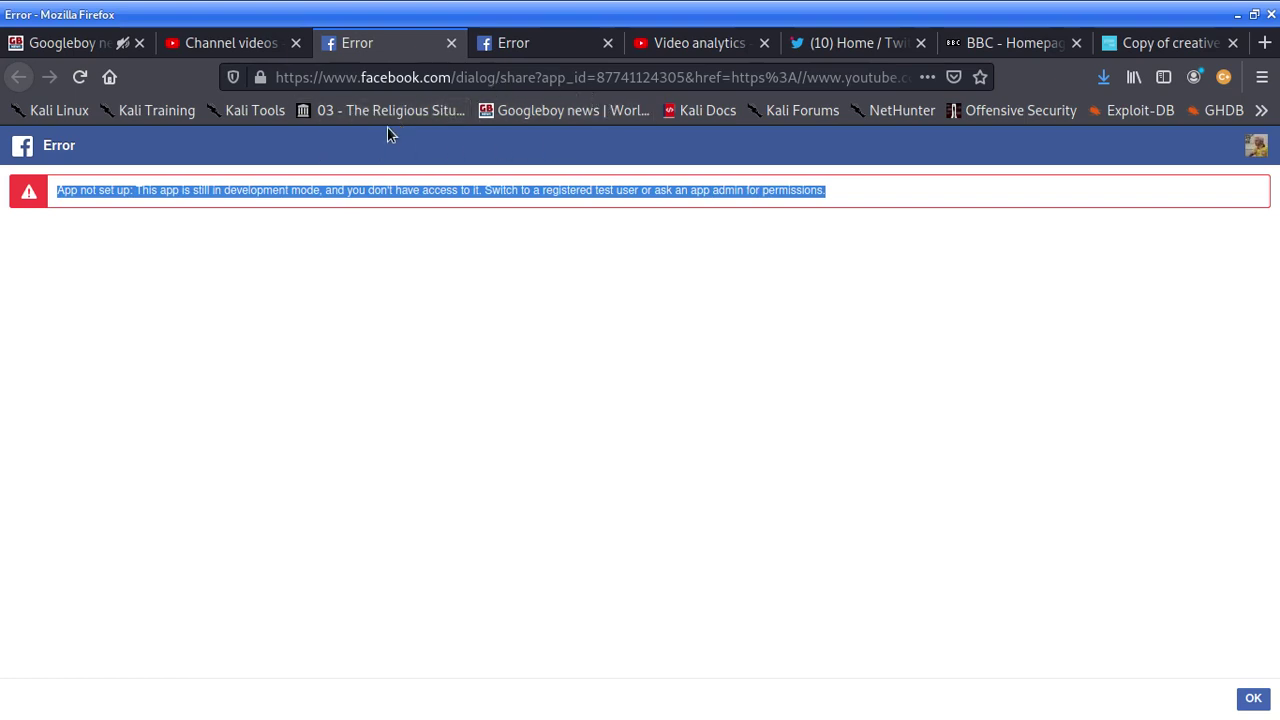
pyautogui.rightClick(364, 190)
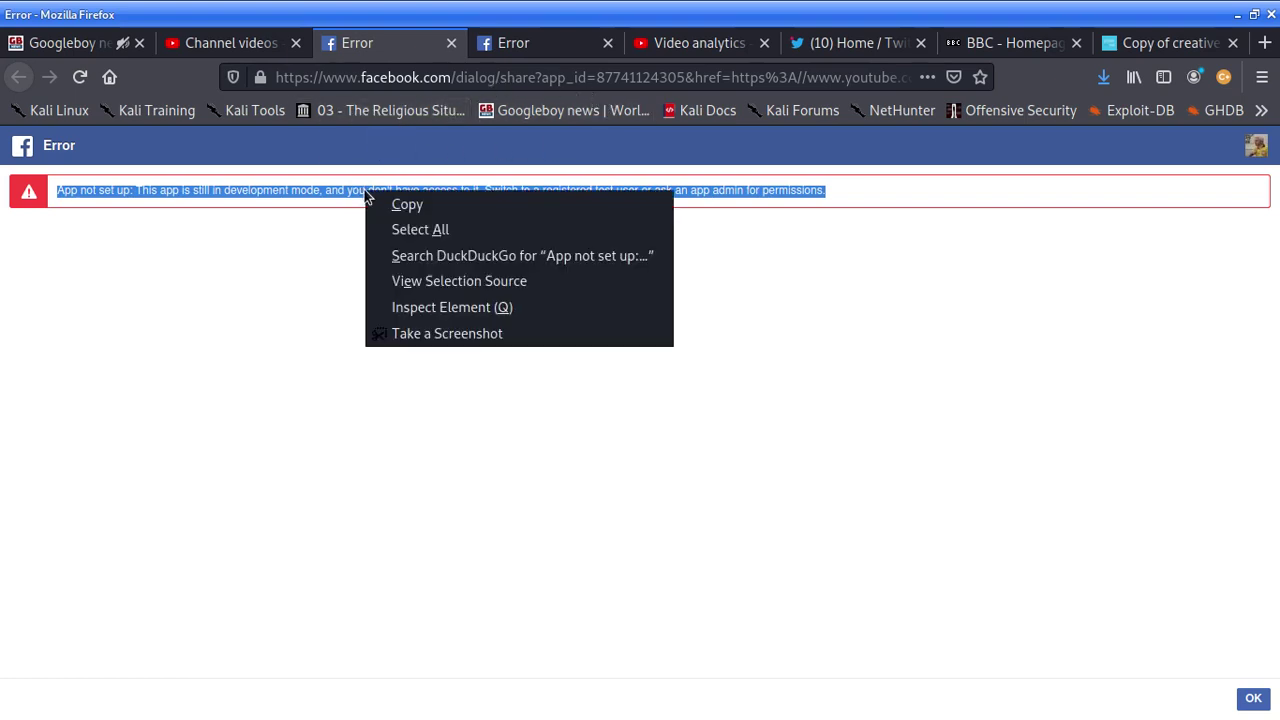
pyautogui.click(386, 204)
# Load facebook.com in place of the share error page.
pyautogui.click(417, 80)
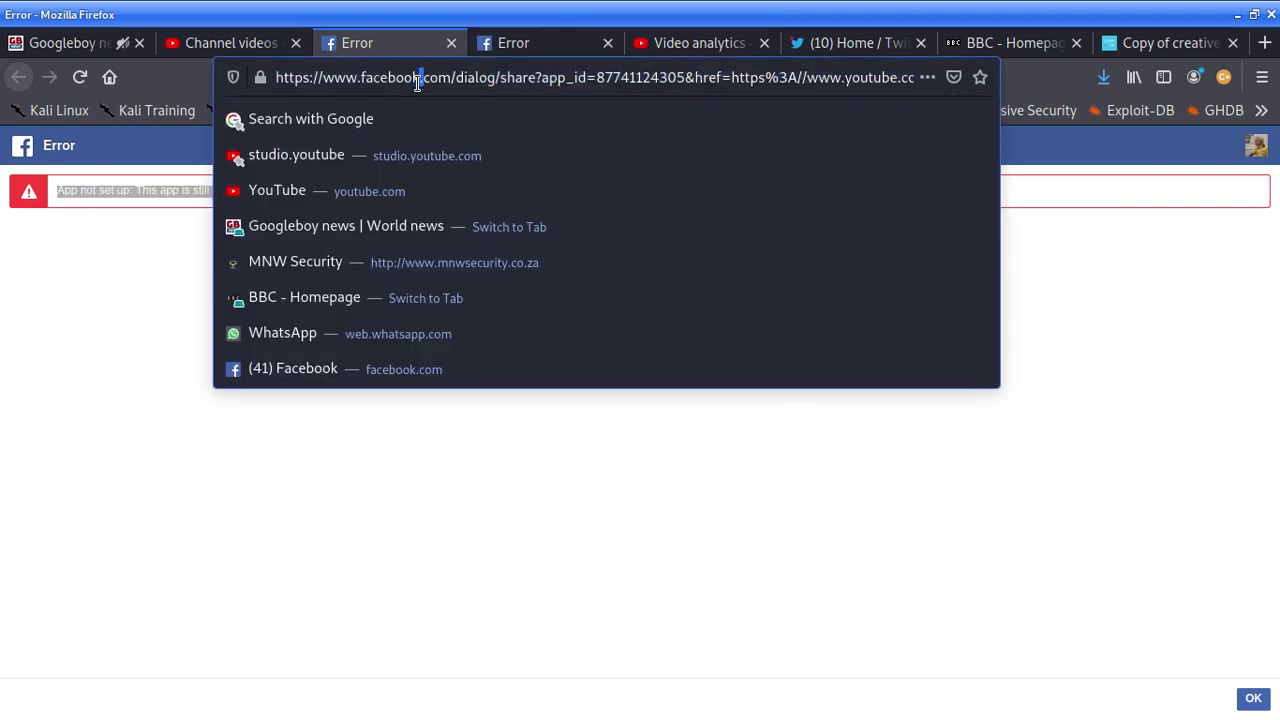
pyautogui.write('facebook.com/')
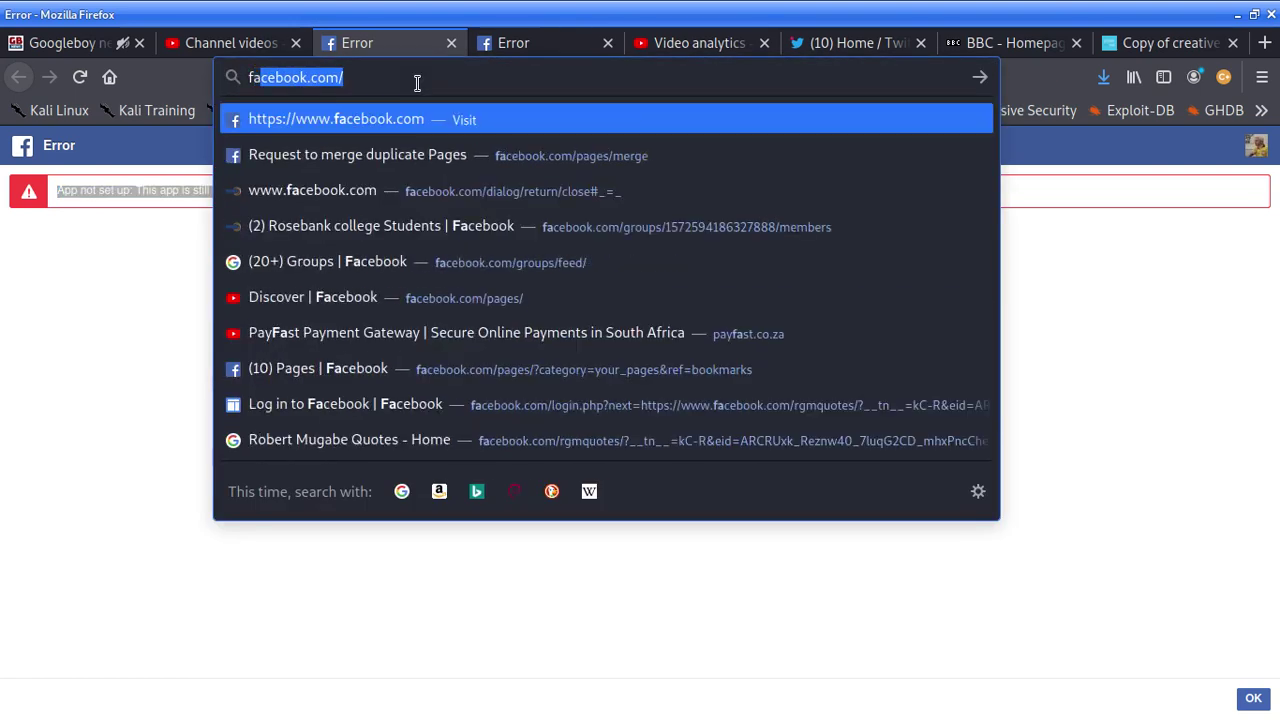
pyautogui.press('Return')
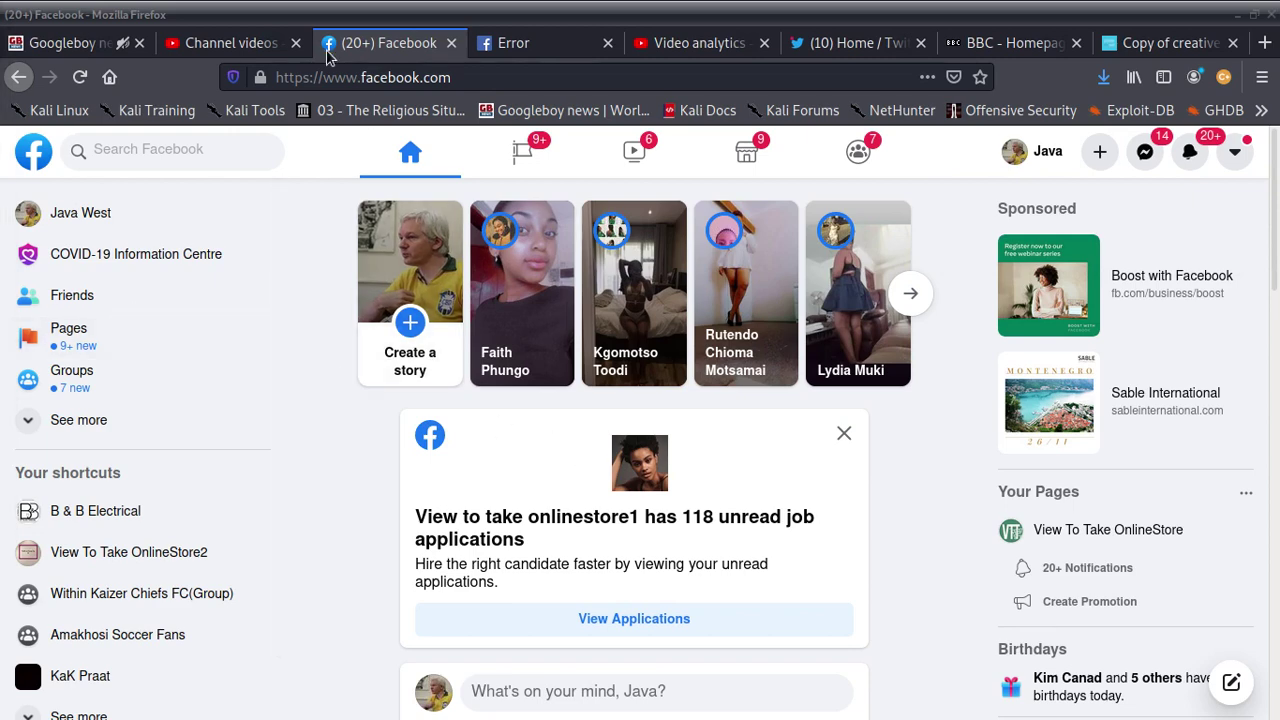
# Dismiss the Video published dialog in YouTube Studio and open the Python desktop application video's watch page on YouTube.
pyautogui.click(198, 45)
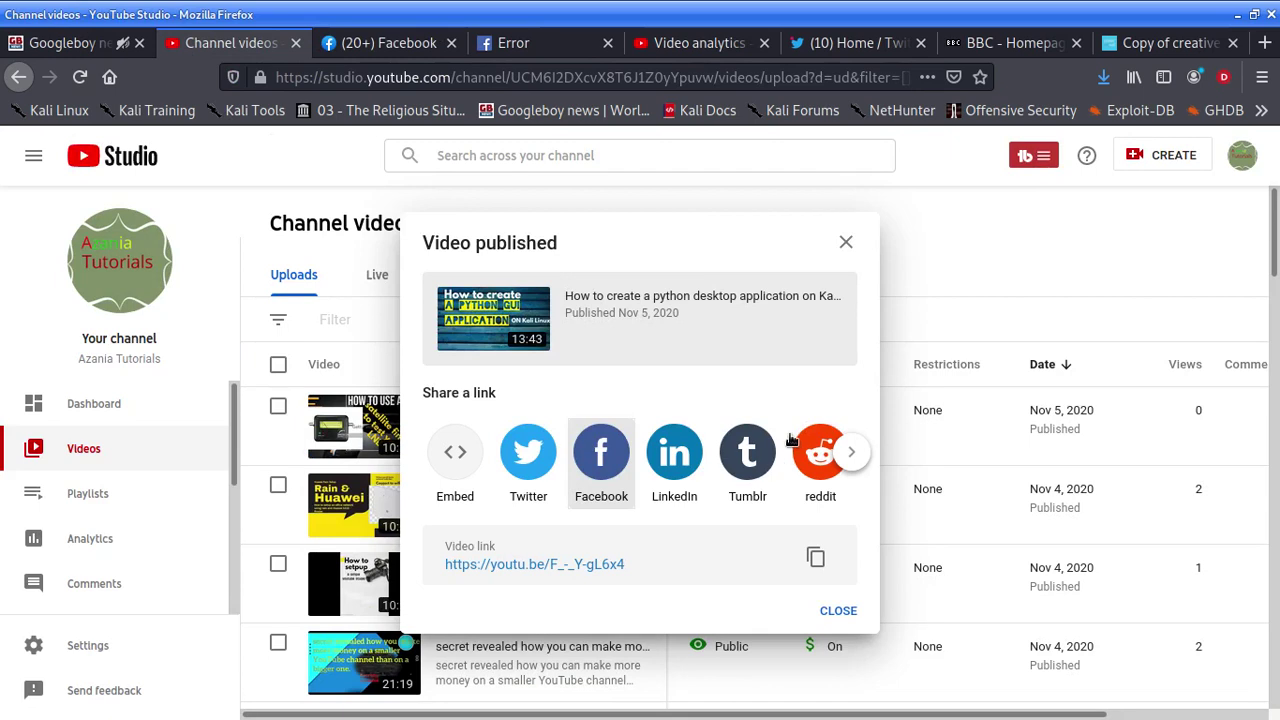
pyautogui.click(846, 241)
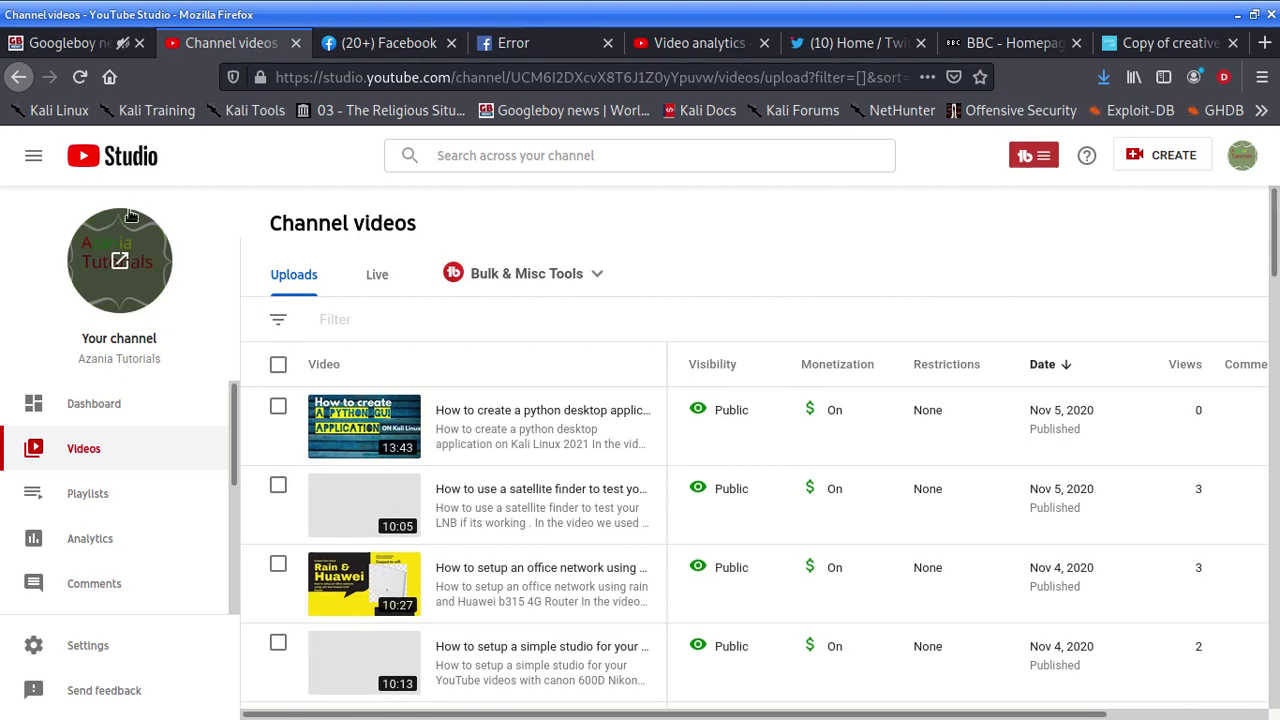
pyautogui.click(364, 427)
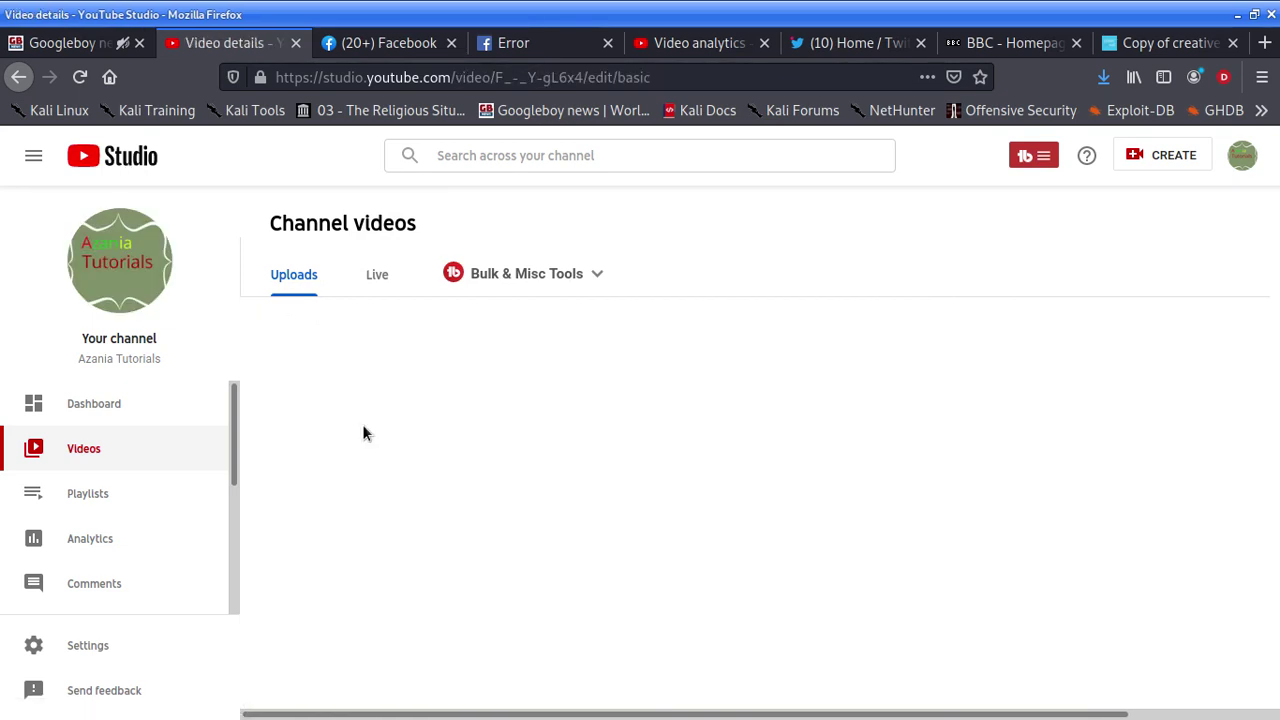
pyautogui.moveTo(150, 320)
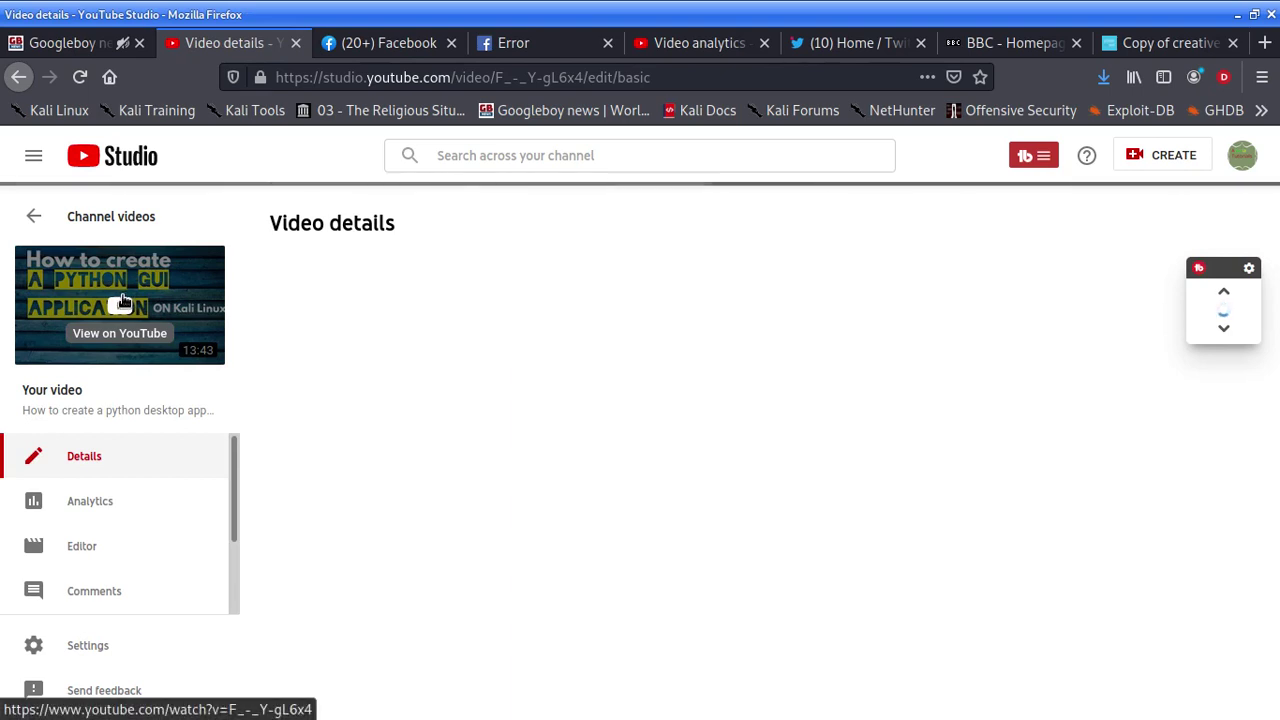
pyautogui.click(120, 300)
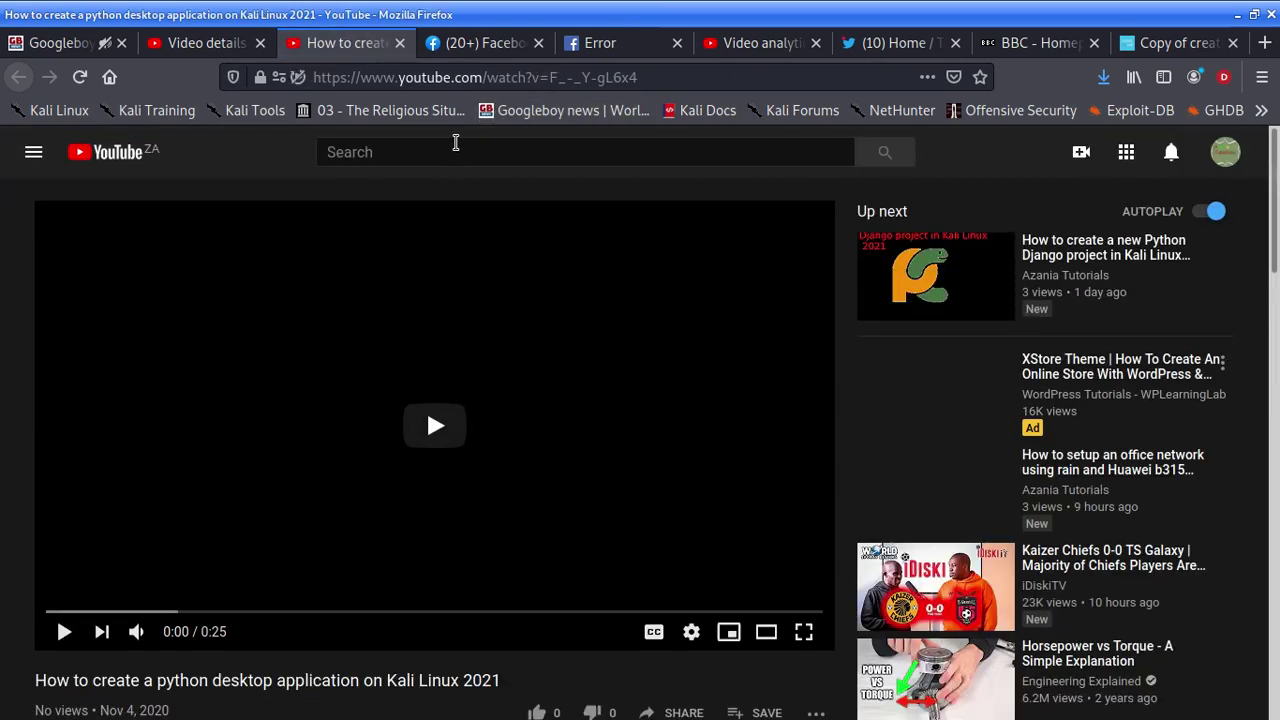
# Like the Python desktop application video and skip the ad playing before it.
pyautogui.scroll(-2, 432, 430)
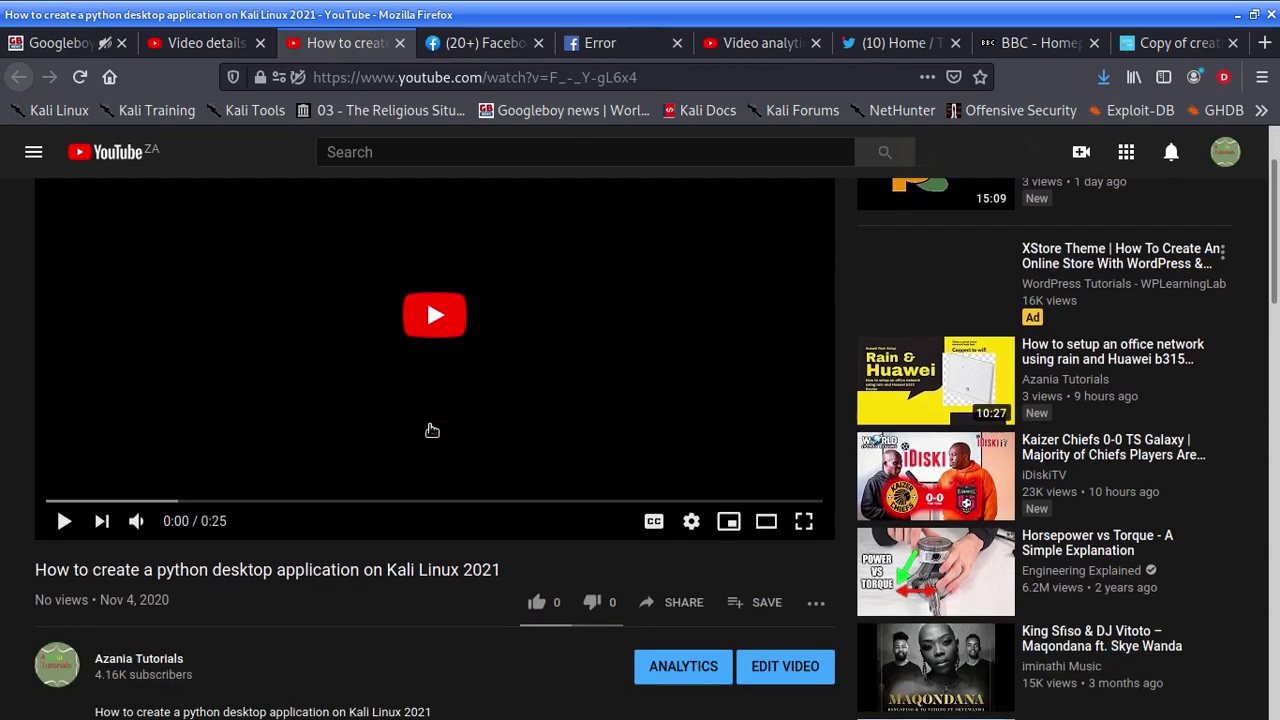
pyautogui.scroll(-3, 432, 430)
pyautogui.scroll(2, 486, 514)
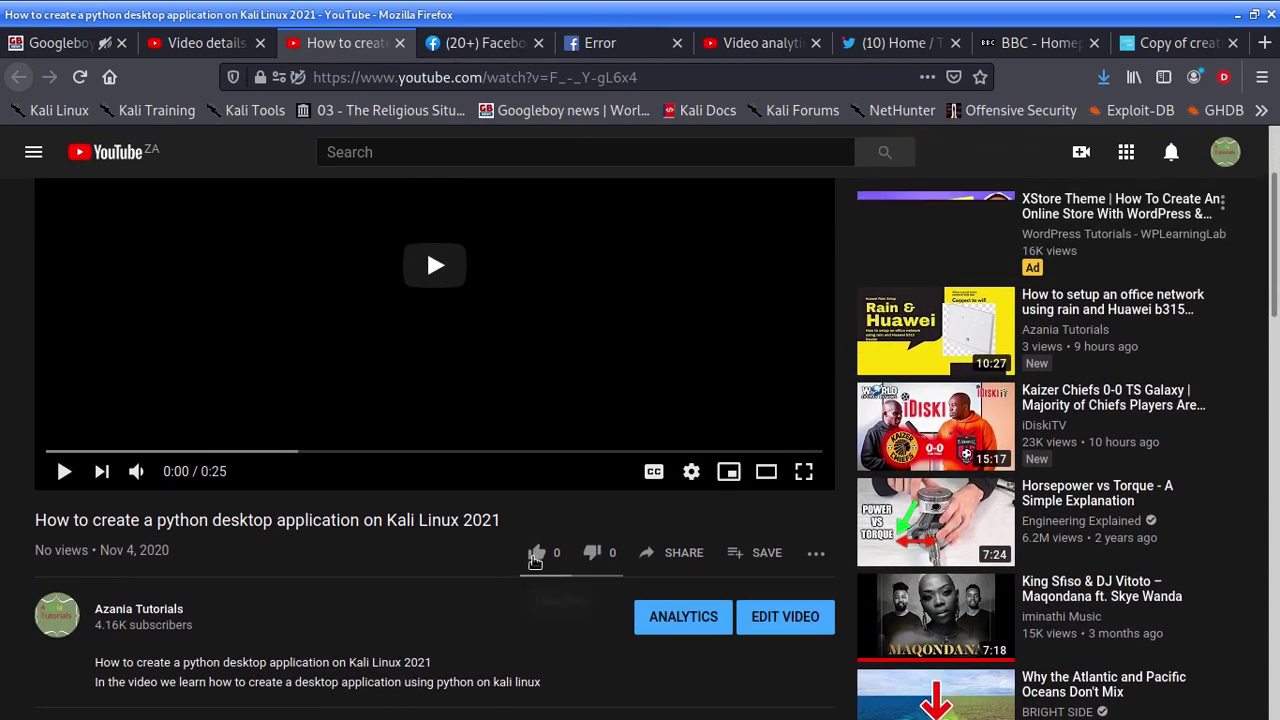
pyautogui.click(536, 554)
pyautogui.scroll(1, 427, 310)
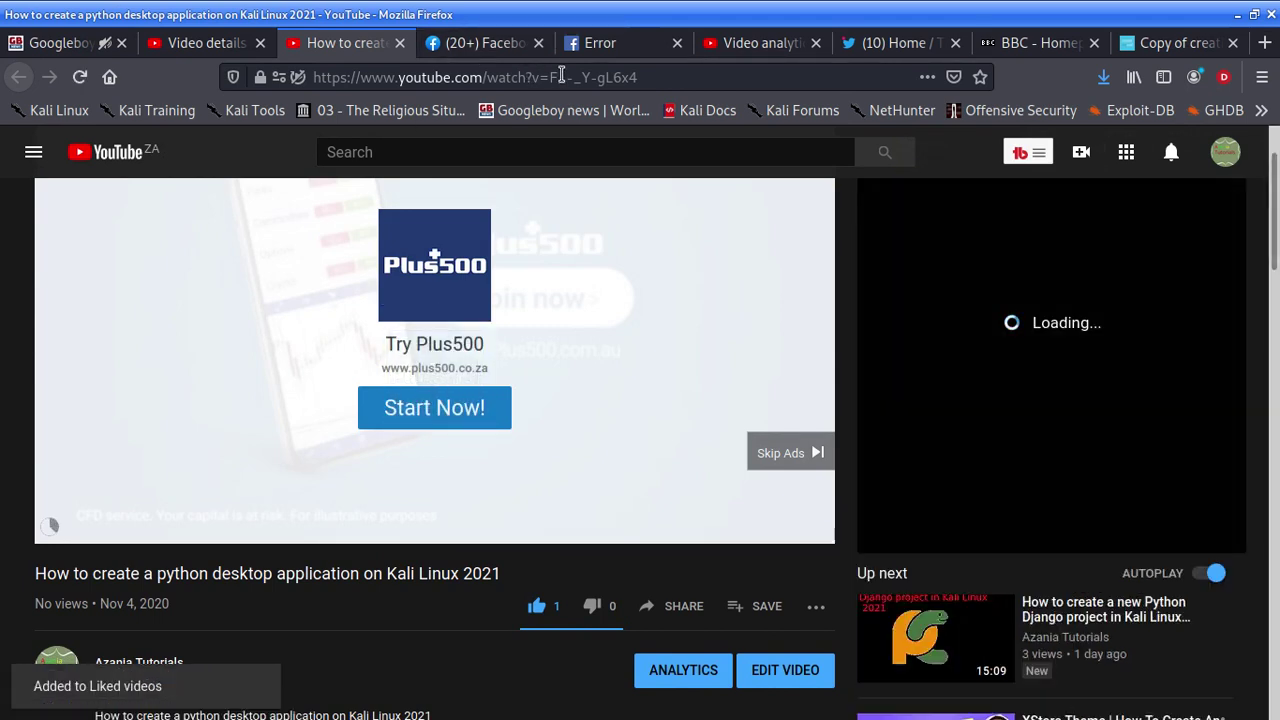
pyautogui.click(791, 451)
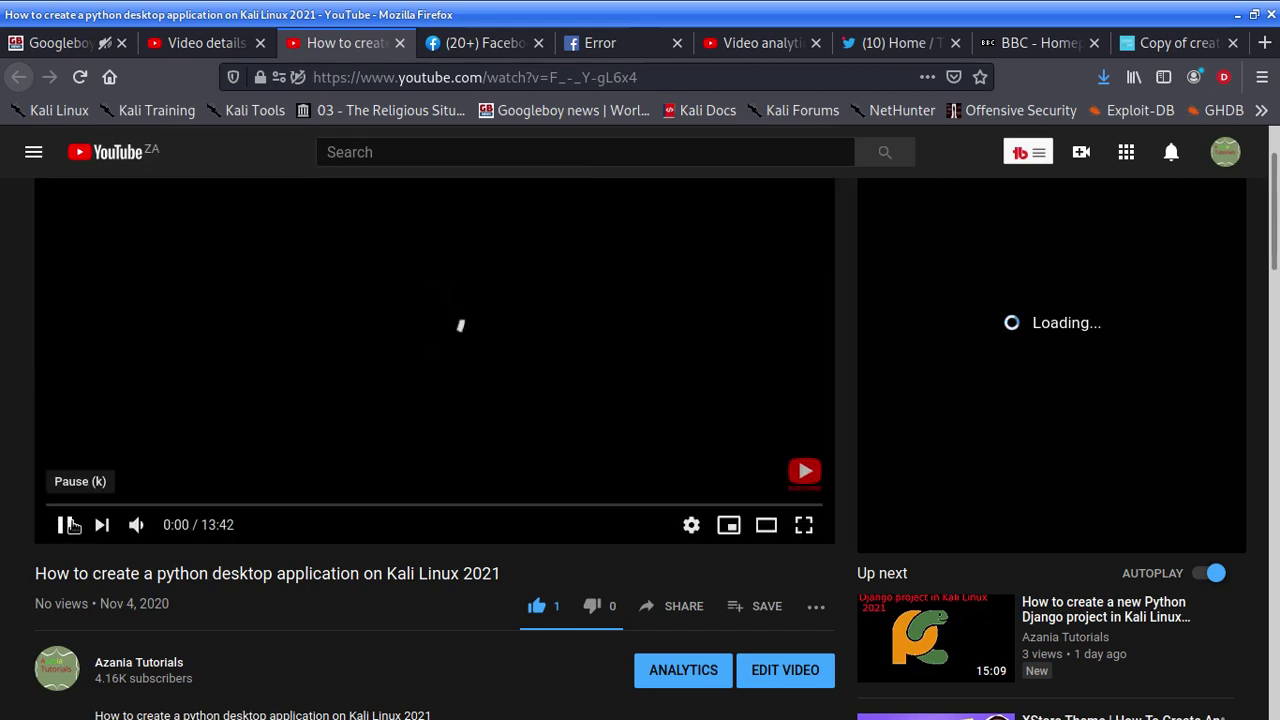
# Copy the watch page address of the Python desktop application video.
pyautogui.click(485, 78)
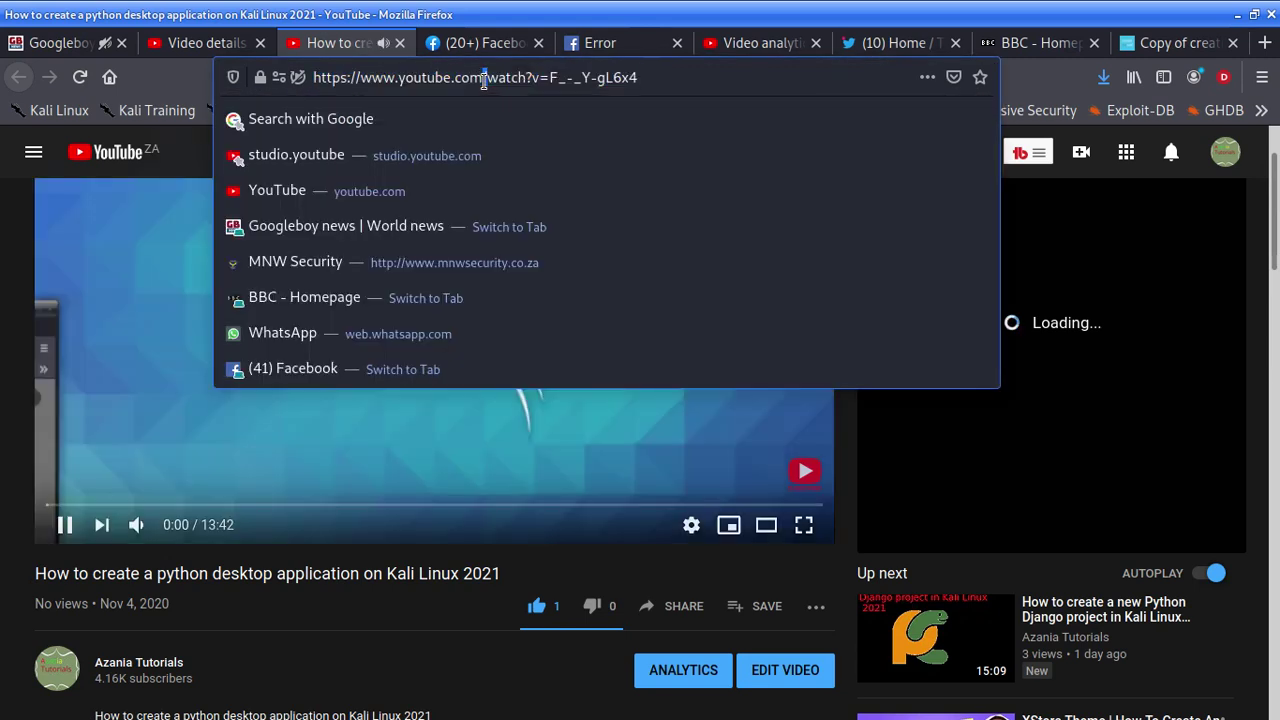
pyautogui.rightClick(485, 78)
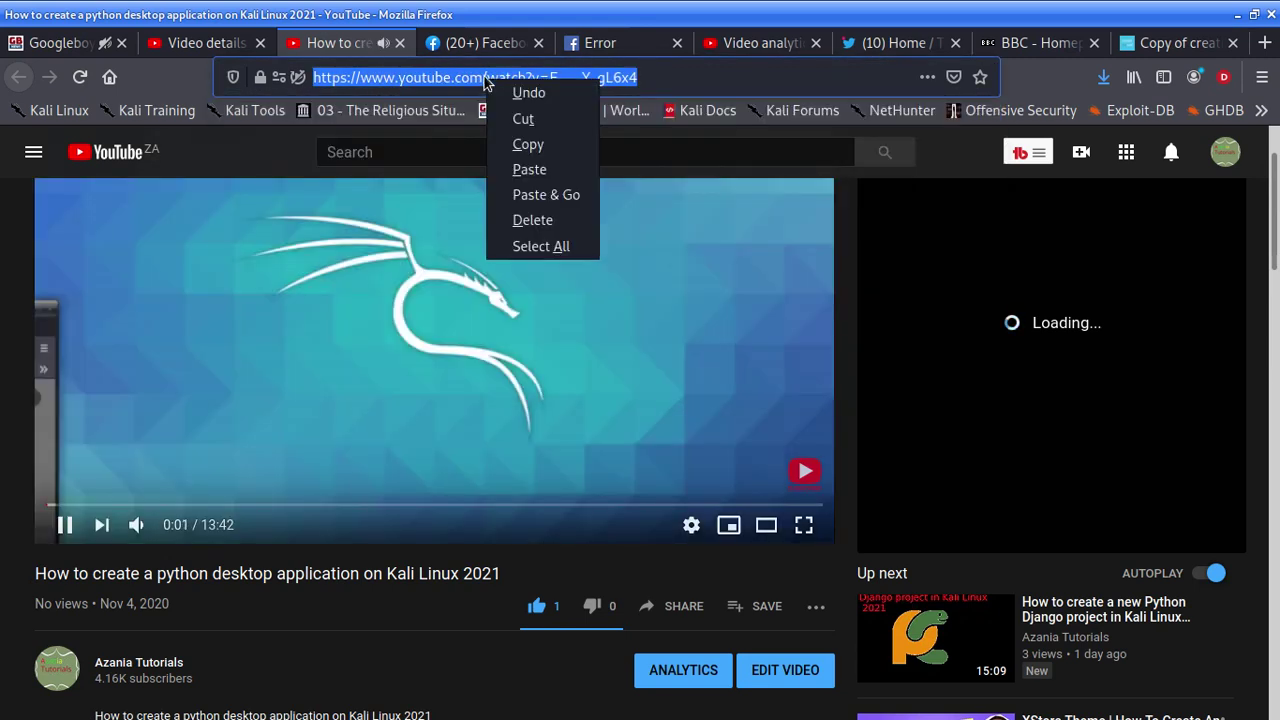
pyautogui.click(534, 139)
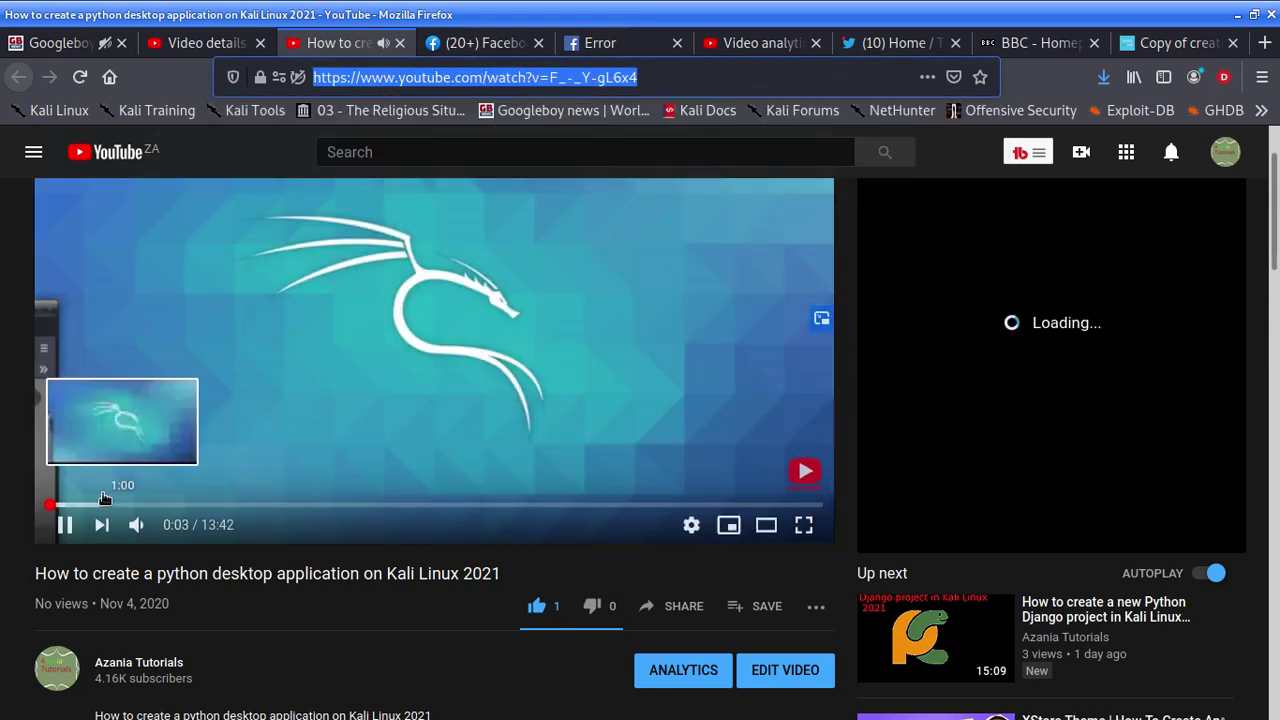
pyautogui.rightClick(490, 88)
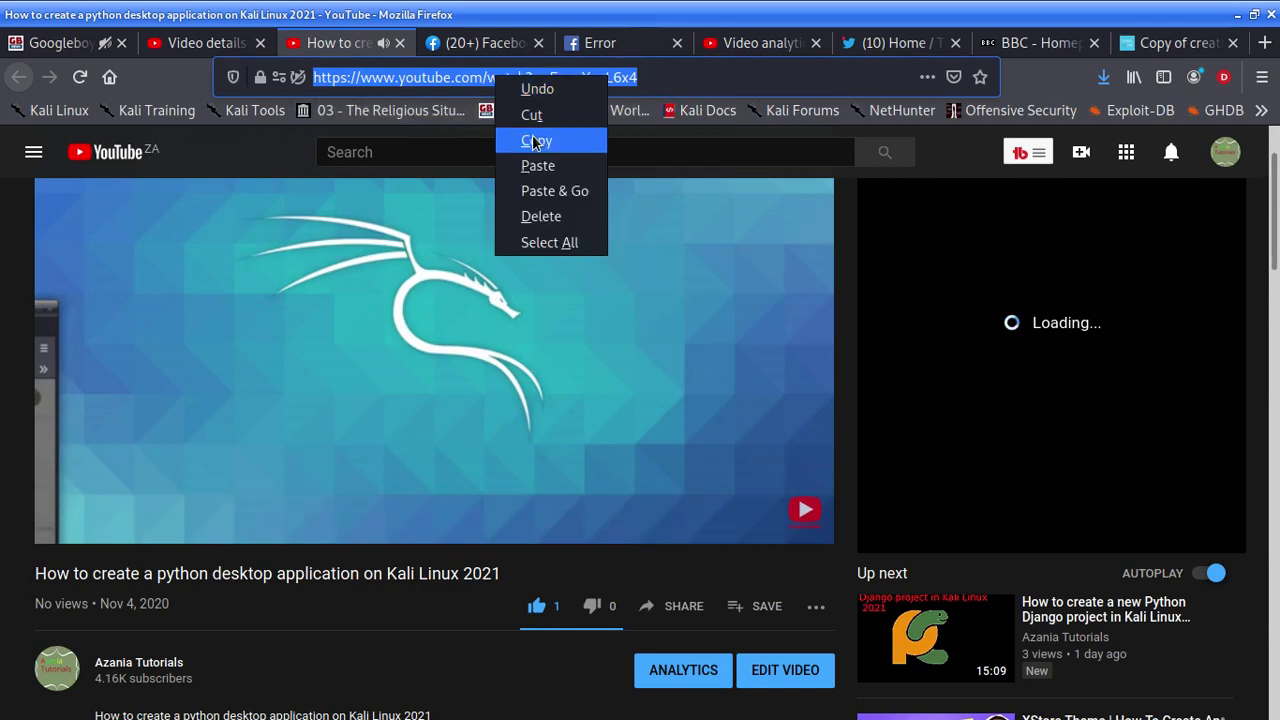
pyautogui.click(534, 137)
# Switch to the Facebook home page and open the account's own profile at its posts section.
pyautogui.click(630, 44)
pyautogui.click(460, 44)
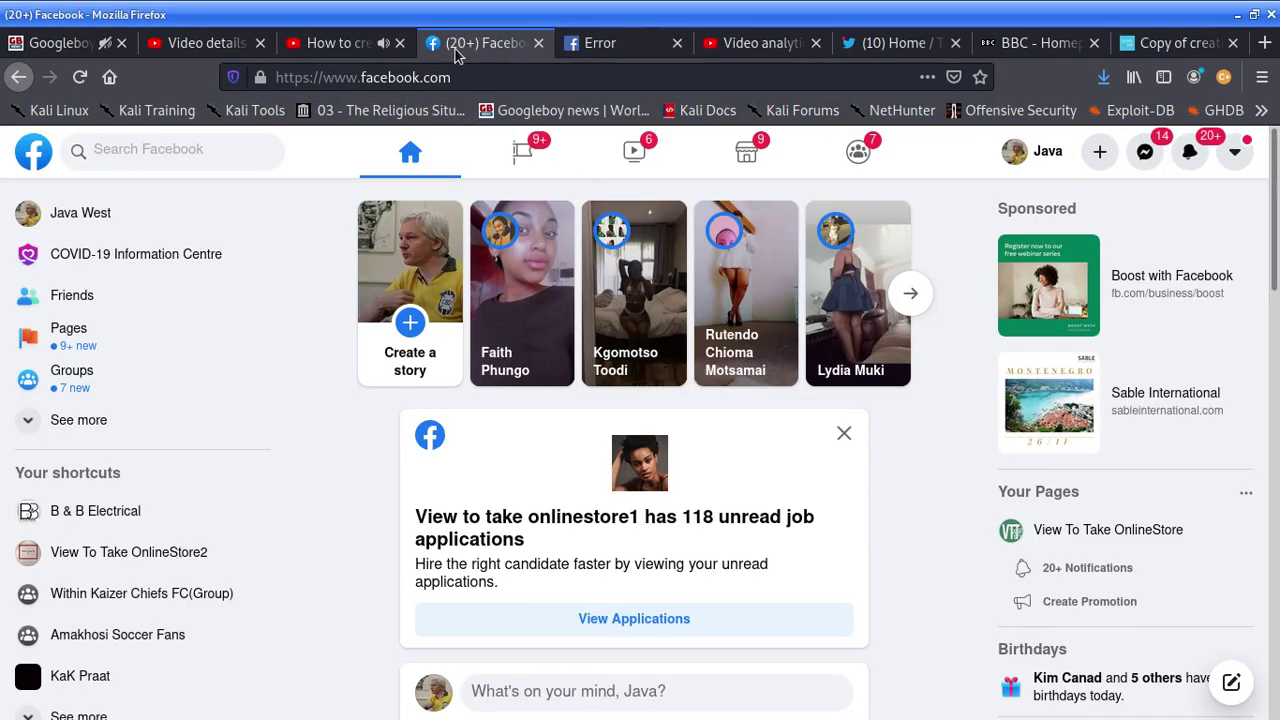
pyautogui.click(92, 218)
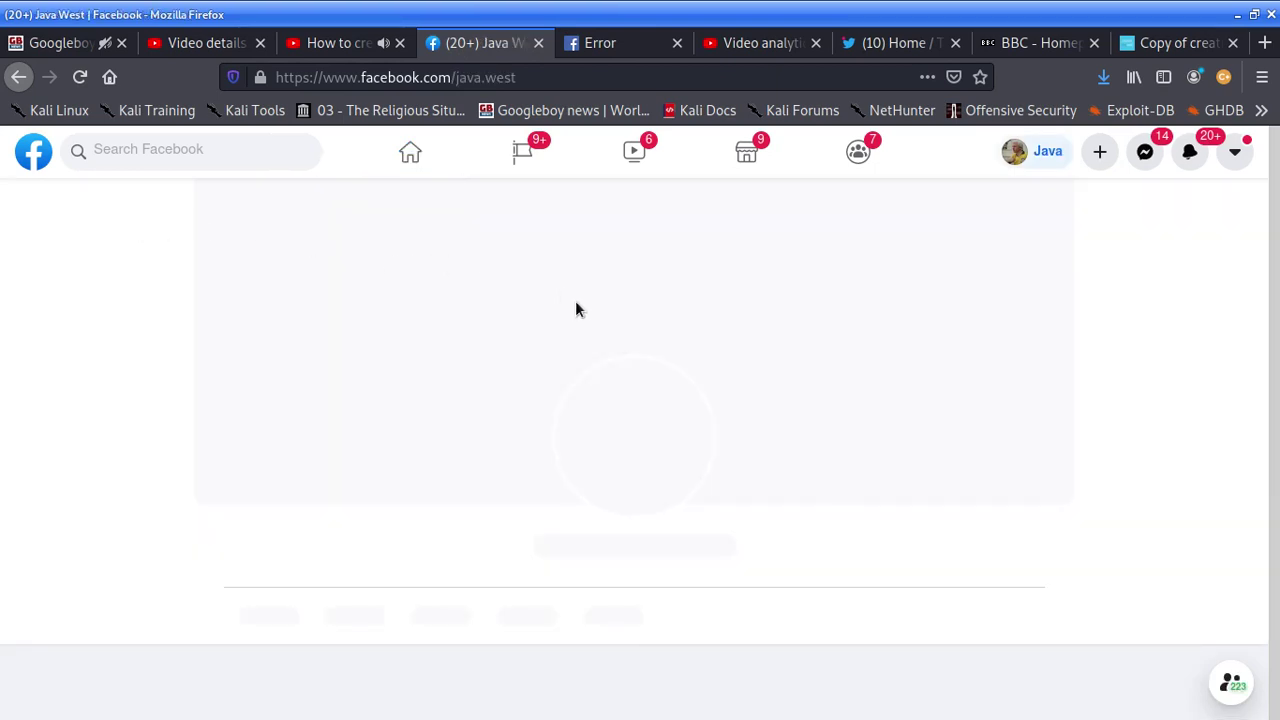
pyautogui.scroll(-4, 580, 455)
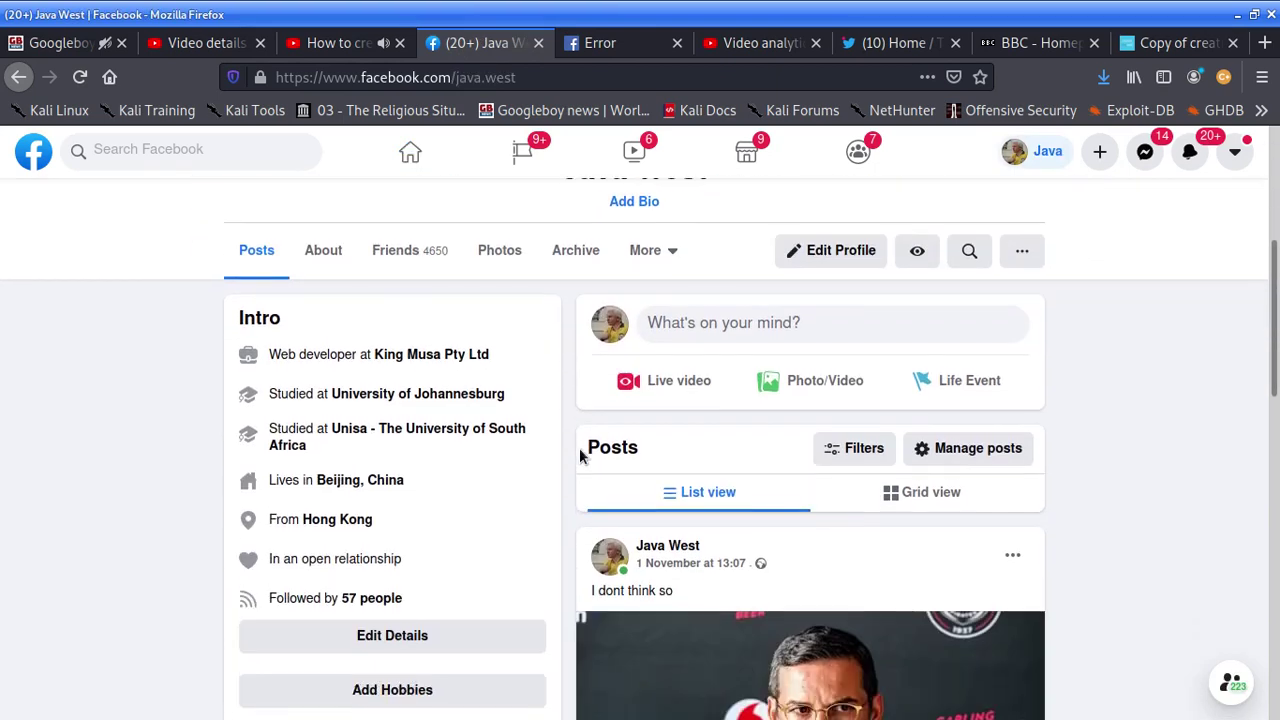
pyautogui.click(731, 324)
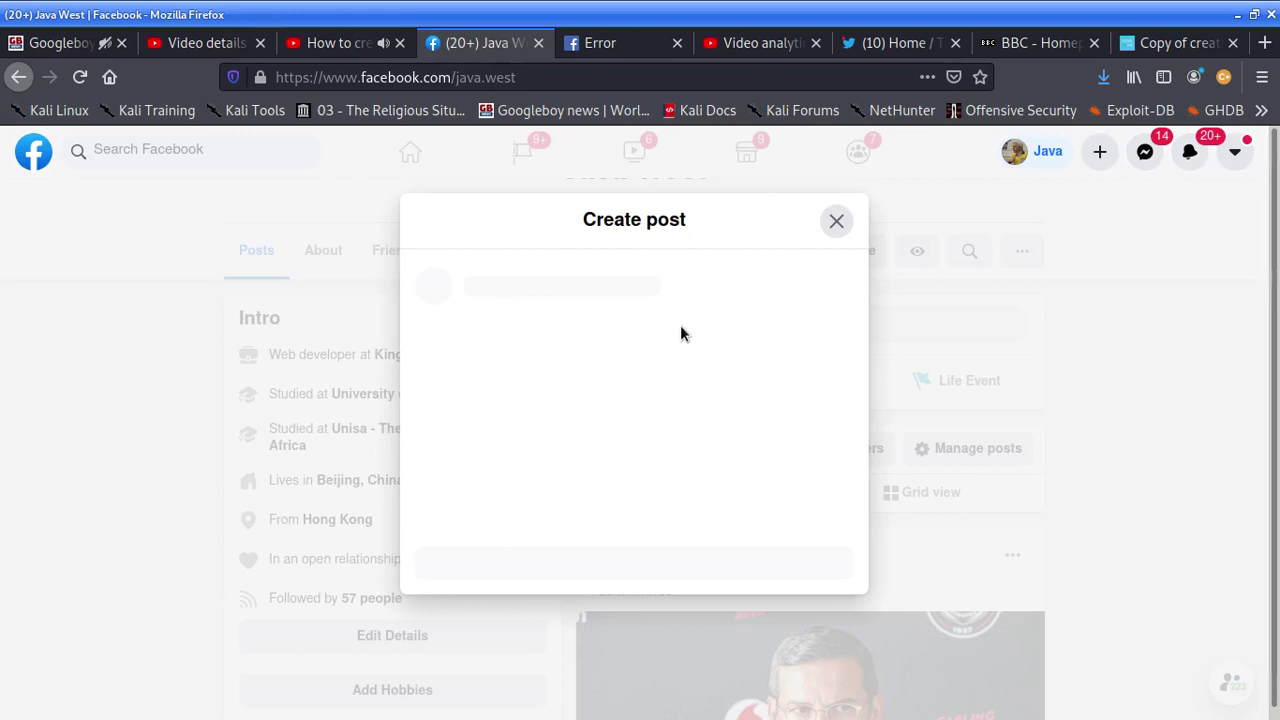
pyautogui.rightClick(604, 333)
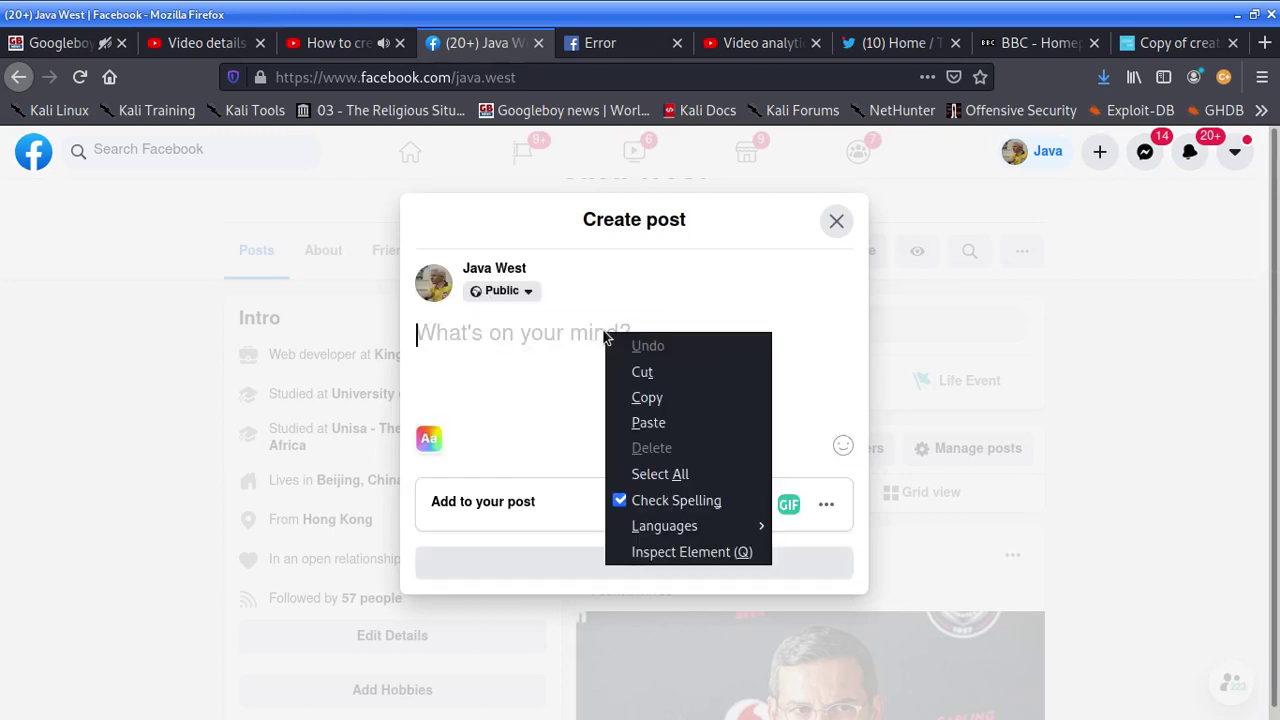
pyautogui.click(662, 420)
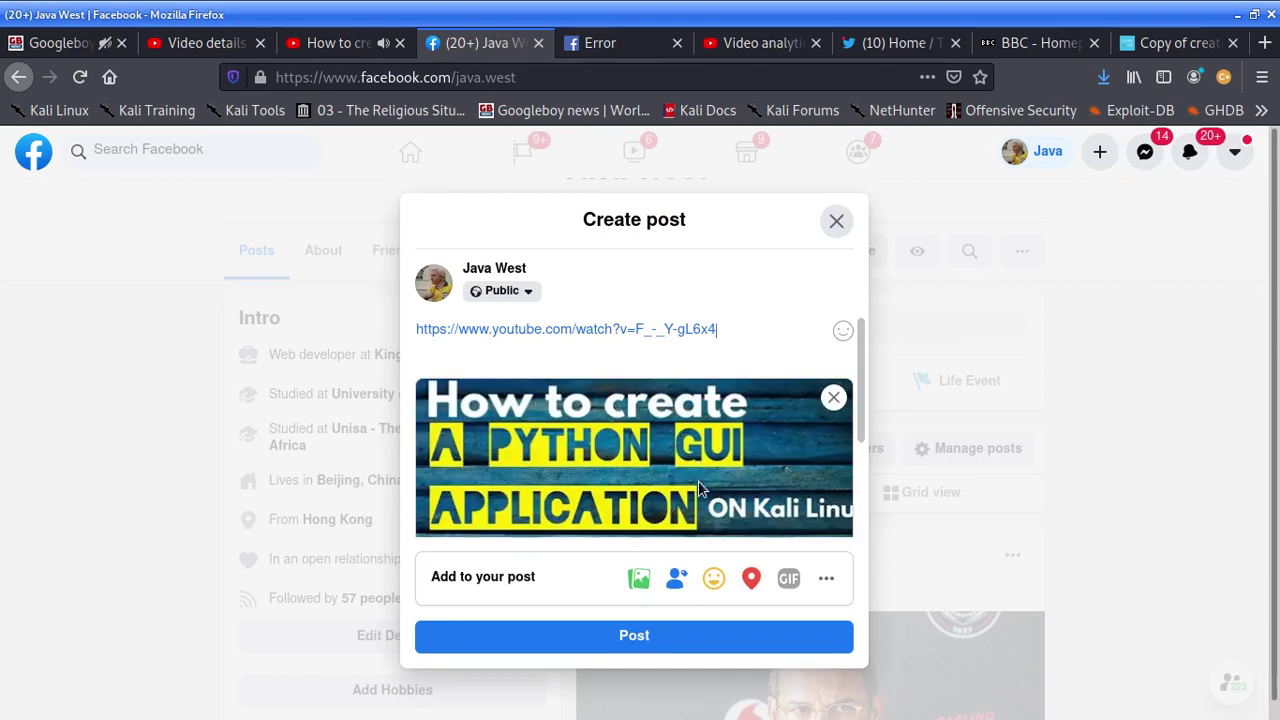
pyautogui.click(672, 636)
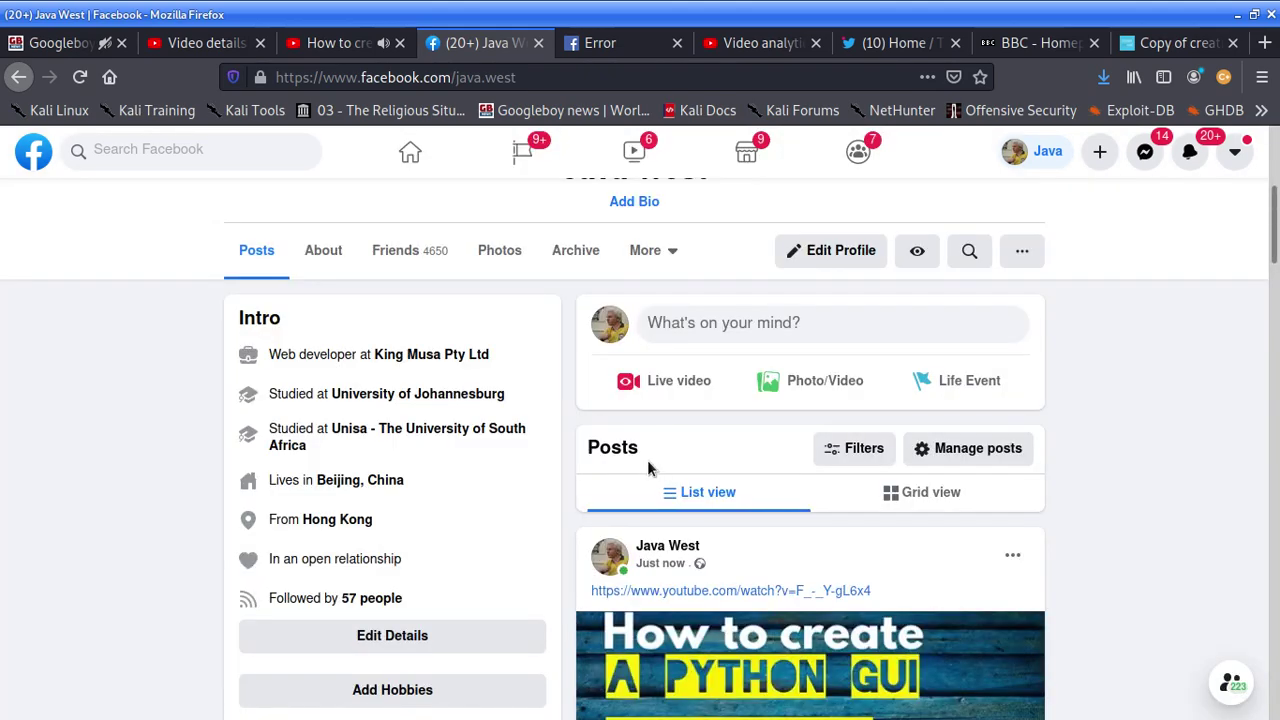
pyautogui.scroll(-5, 752, 405)
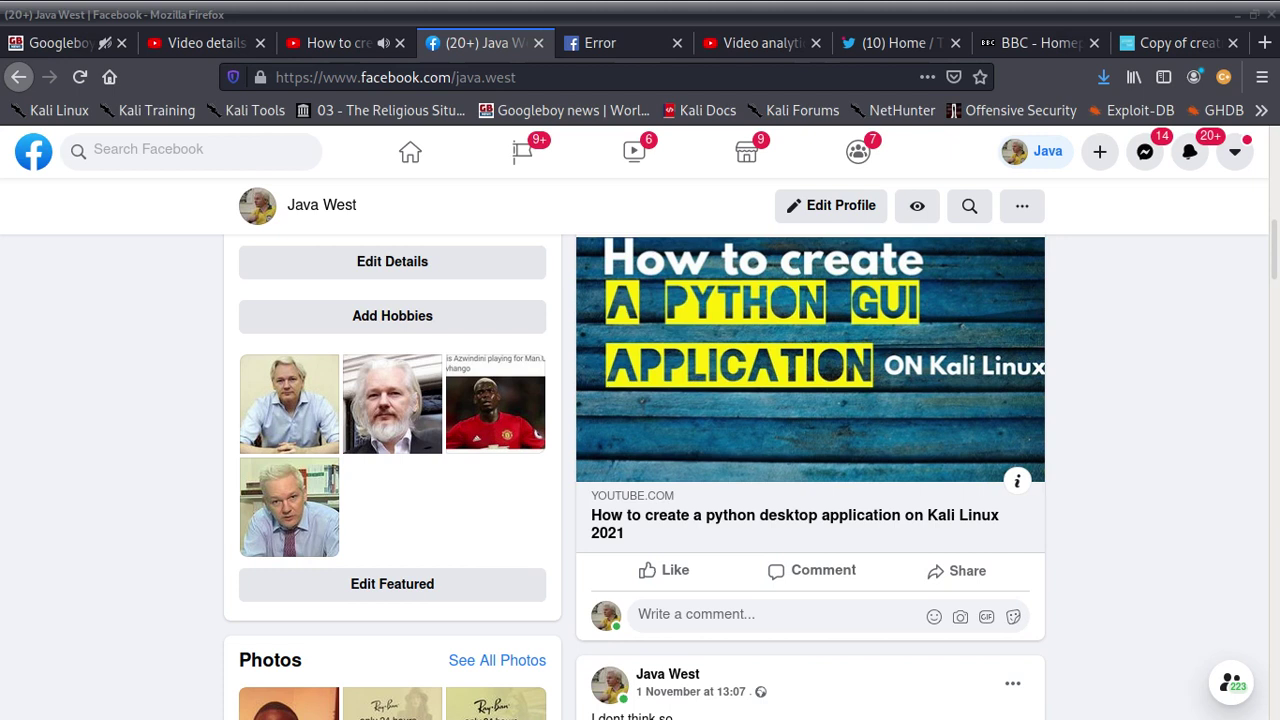
pyautogui.doubleClick(466, 77)
pyautogui.click(455, 77)
pyautogui.press('BackSpace')
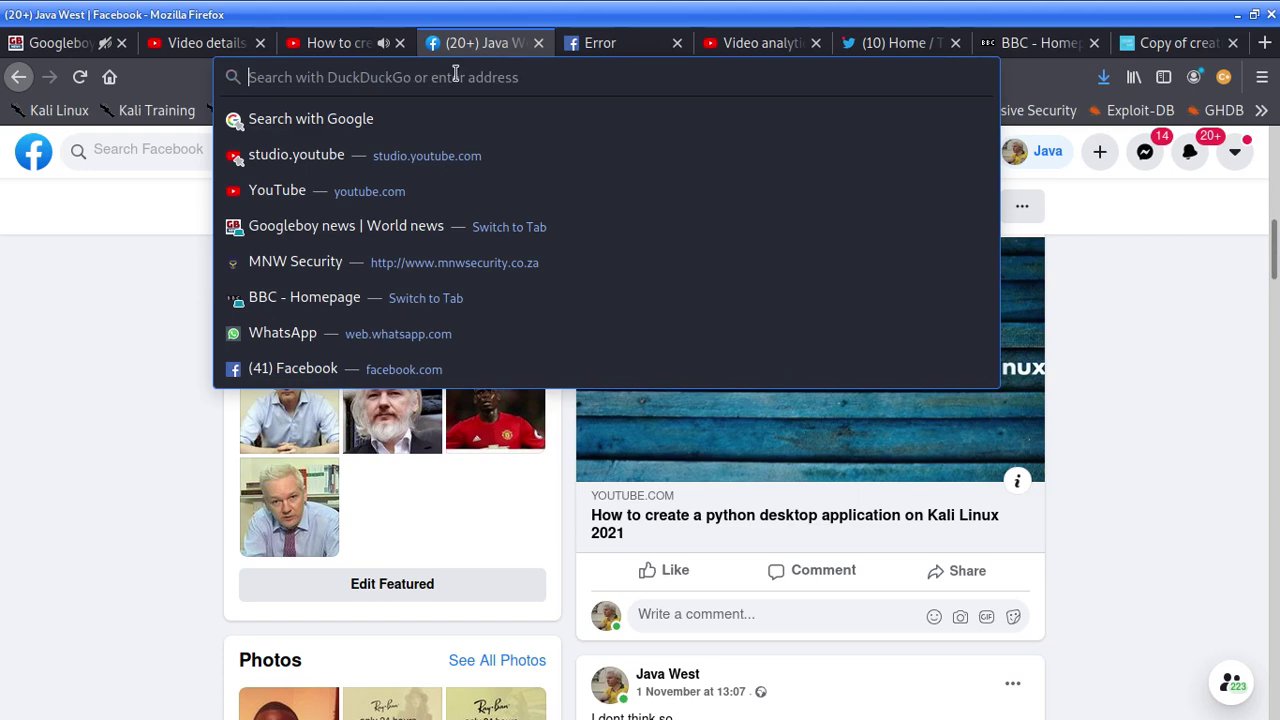
pyautogui.hotkey('ctrl', 'v')
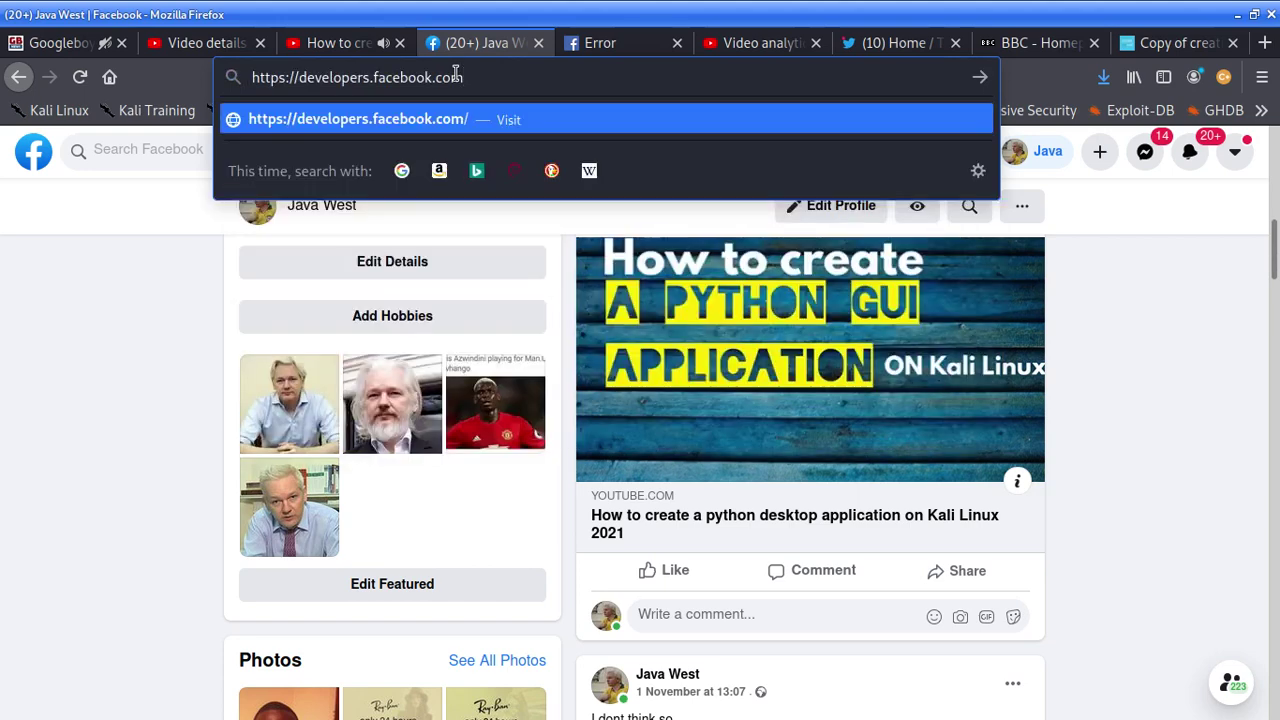
pyautogui.press('Return')
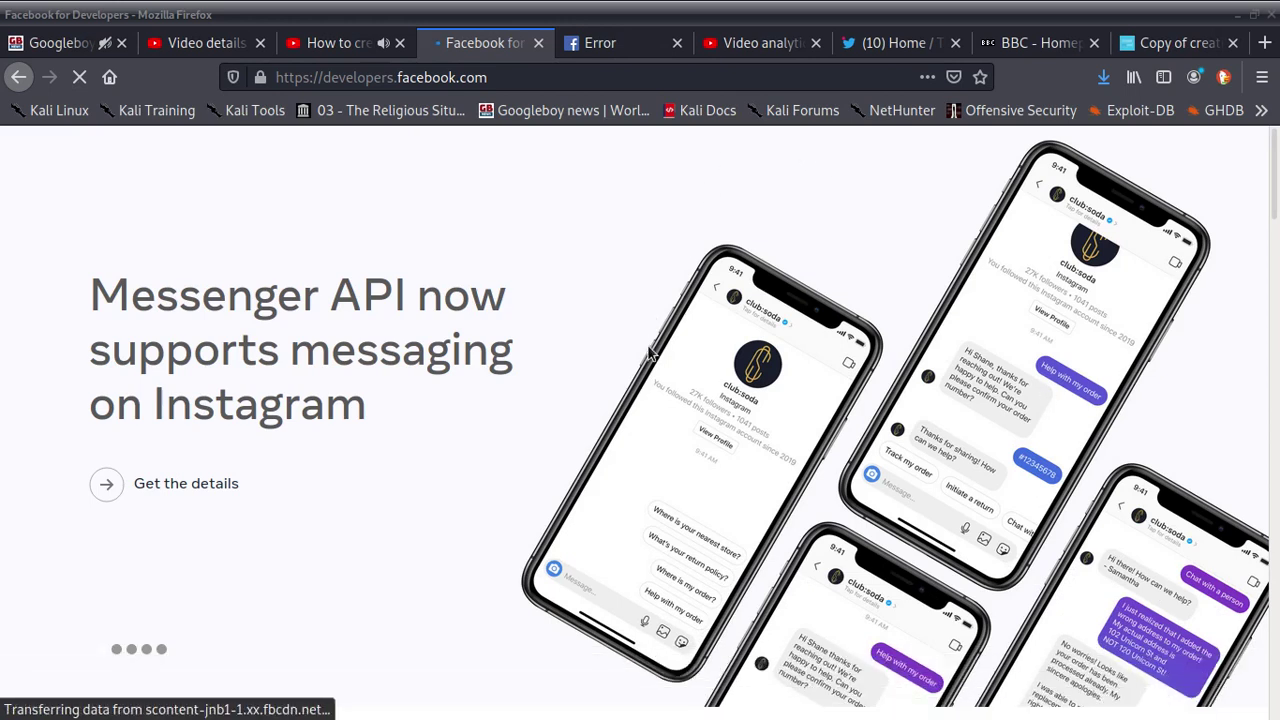
pyautogui.click(647, 396)
pyautogui.scroll(-1, 643, 410)
pyautogui.scroll(-4, 641, 411)
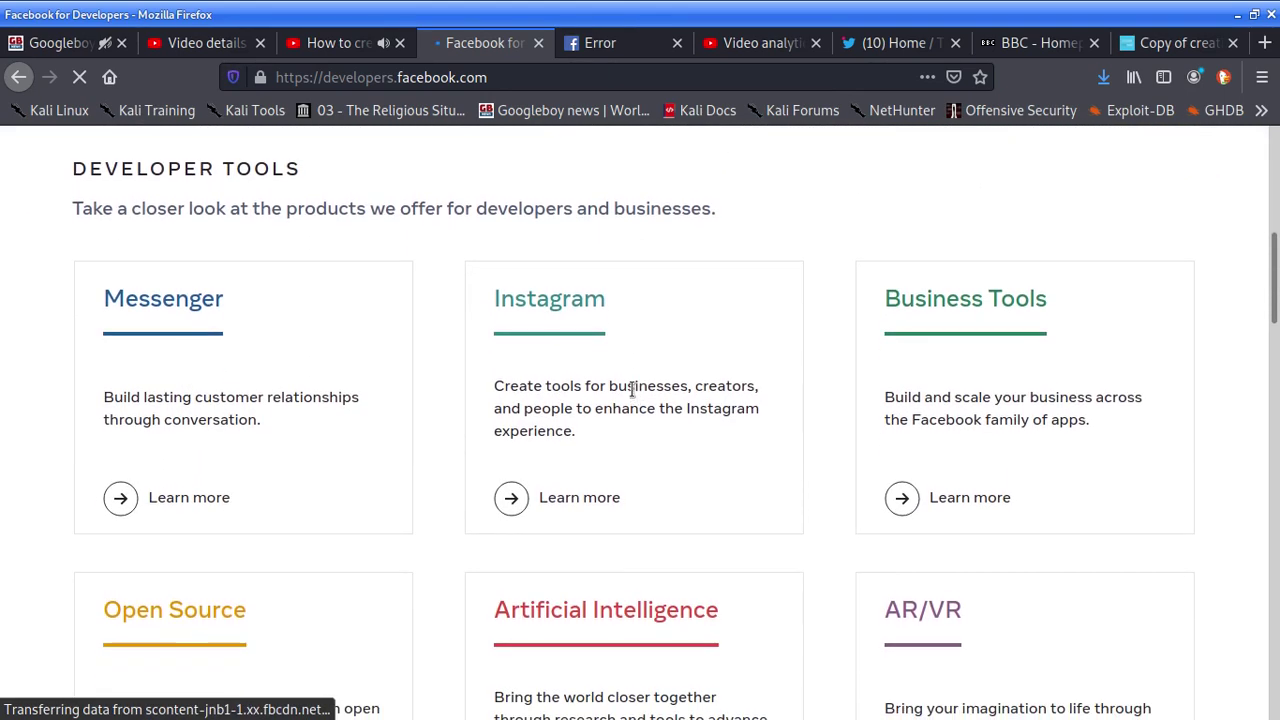
# Look over the rest of the Facebook for Developers home page and open the account's own apps list.
pyautogui.scroll(-2, 632, 389)
pyautogui.scroll(-3, 634, 389)
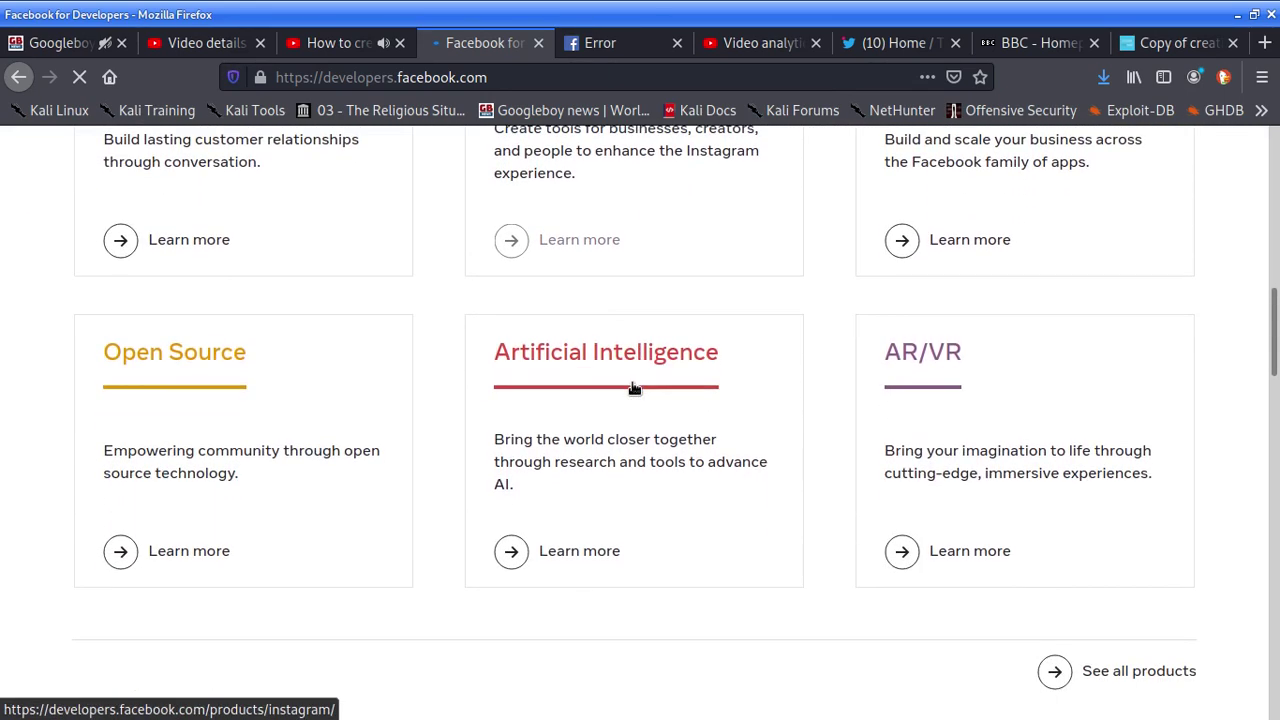
pyautogui.scroll(-5, 632, 389)
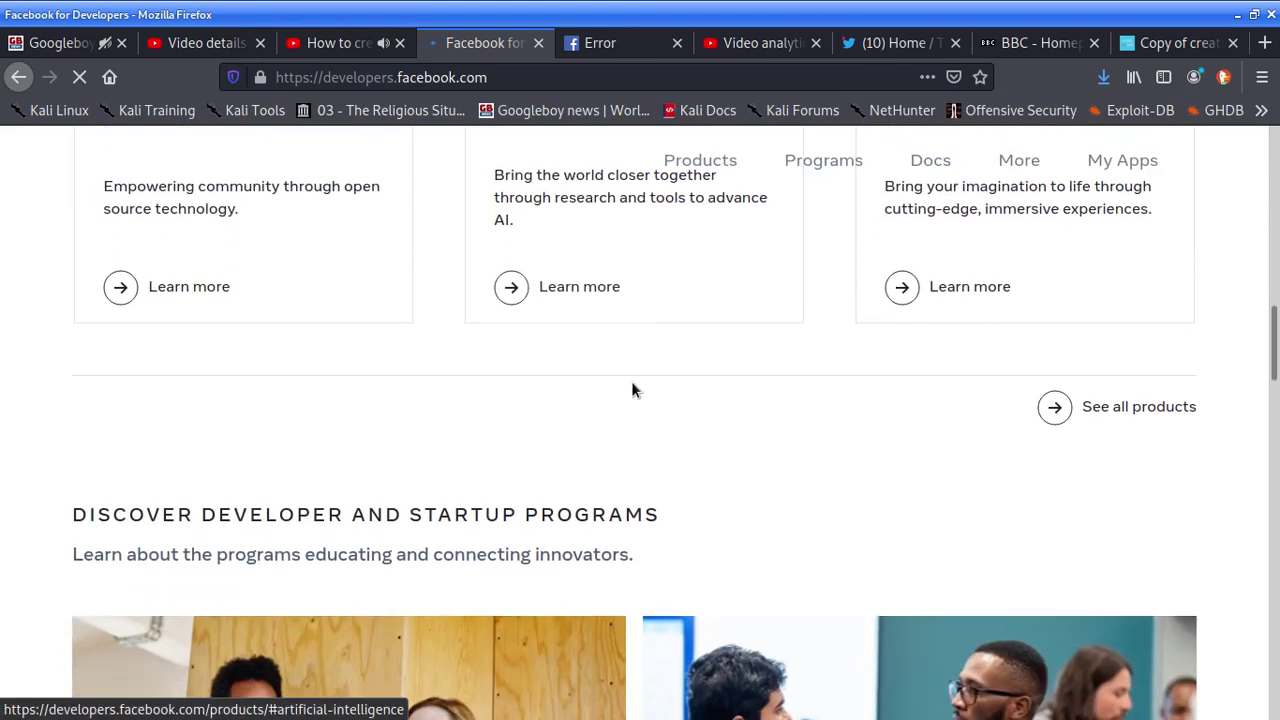
pyautogui.scroll(-9, 632, 390)
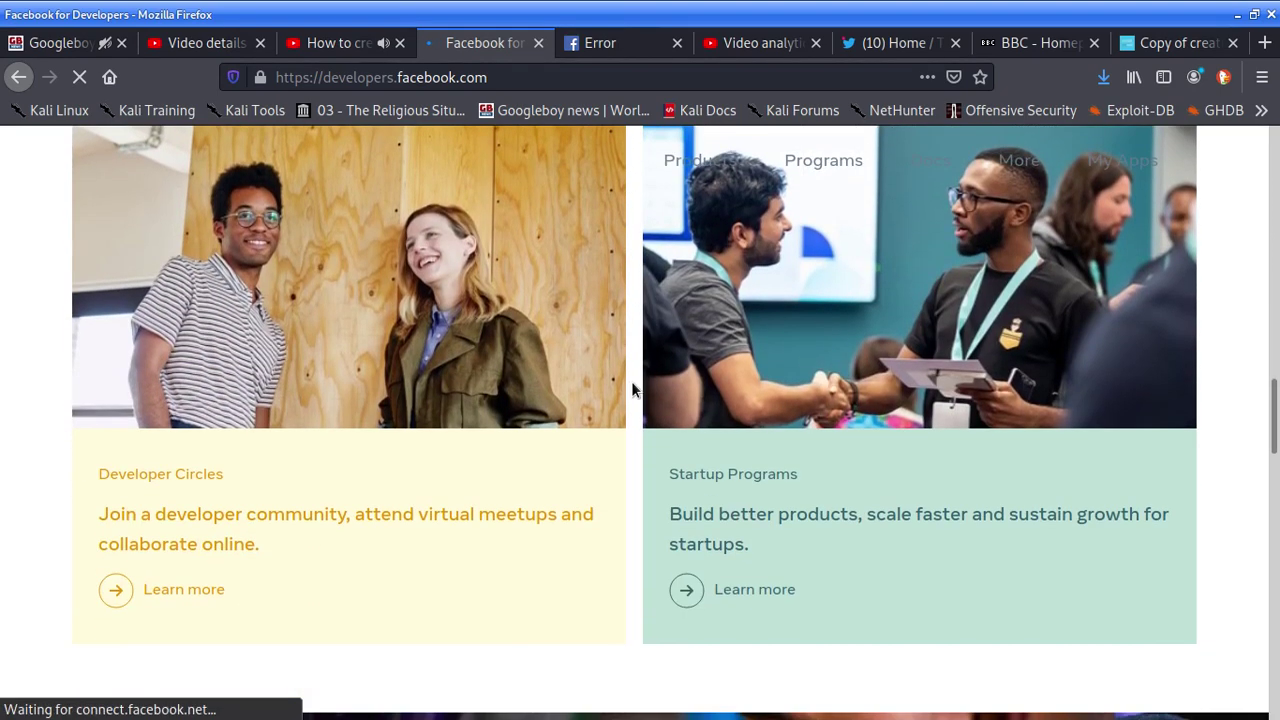
pyautogui.scroll(-12, 632, 390)
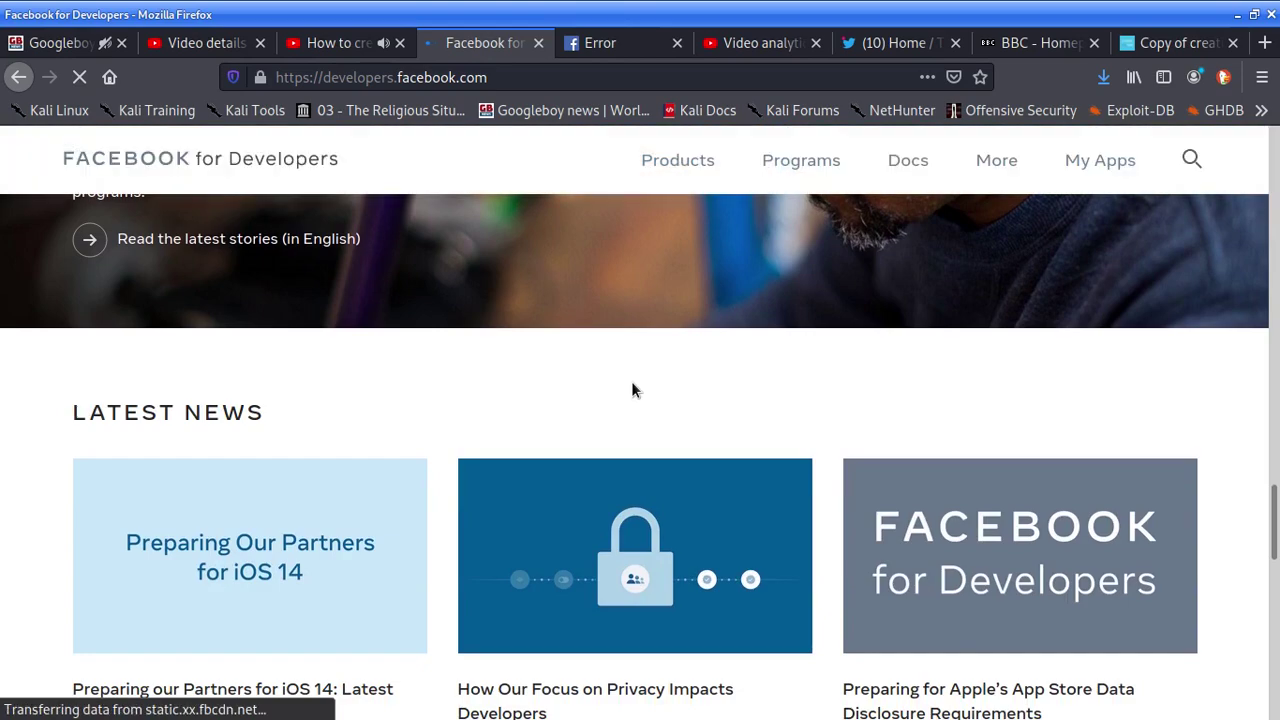
pyautogui.scroll(11, 633, 385)
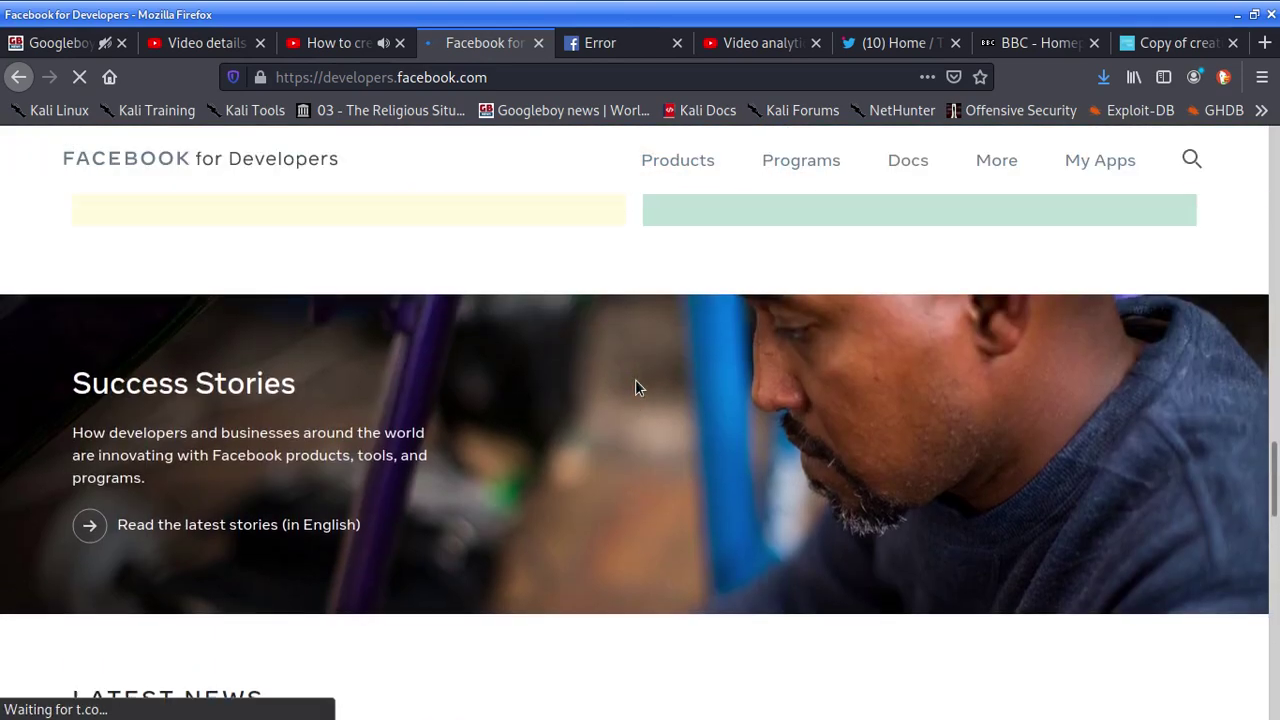
pyautogui.scroll(20, 637, 385)
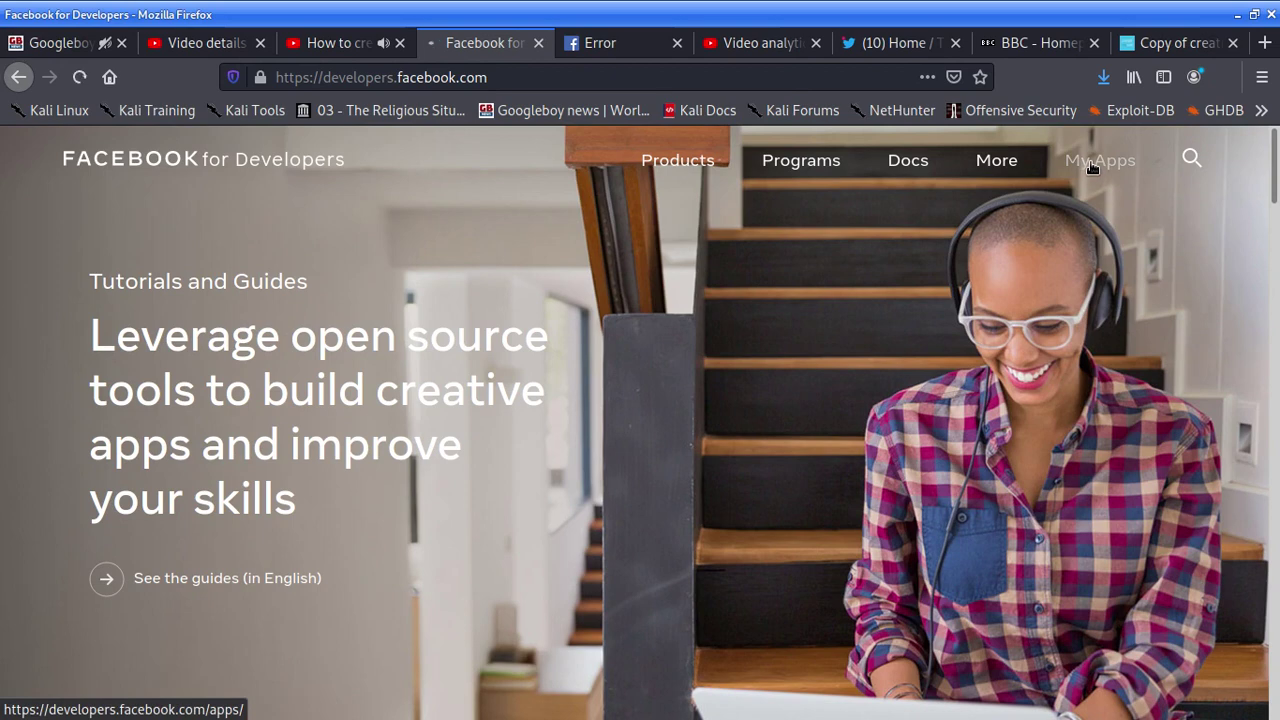
pyautogui.click(1092, 165)
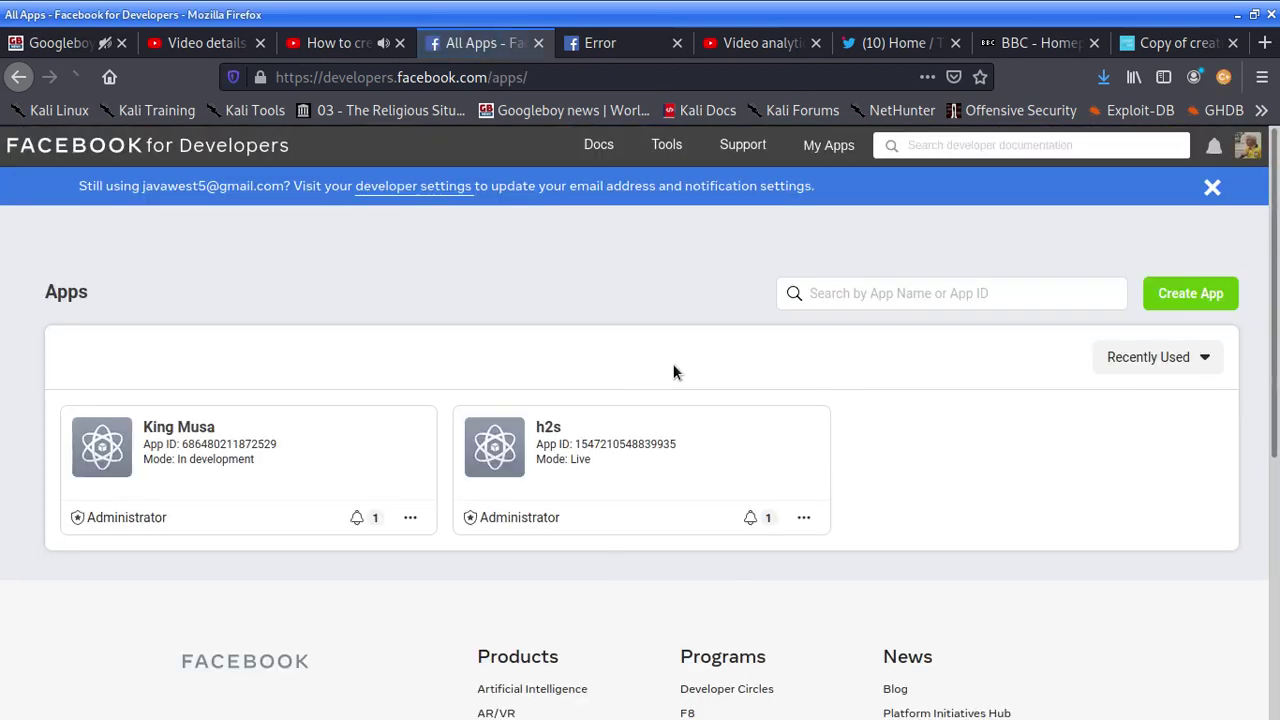
# Examine the two listed apps, their available actions and the footer links on the apps page.
pyautogui.scroll(-1, 672, 409)
pyautogui.scroll(-2, 672, 417)
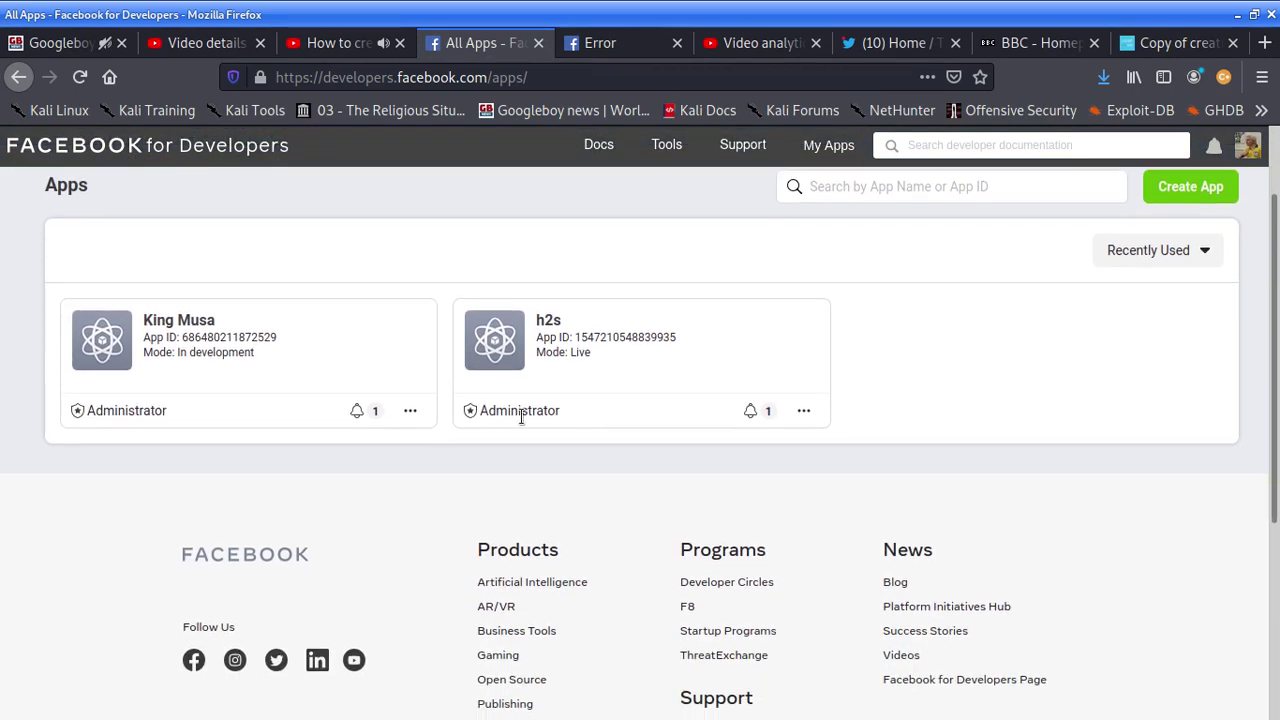
pyautogui.click(407, 409)
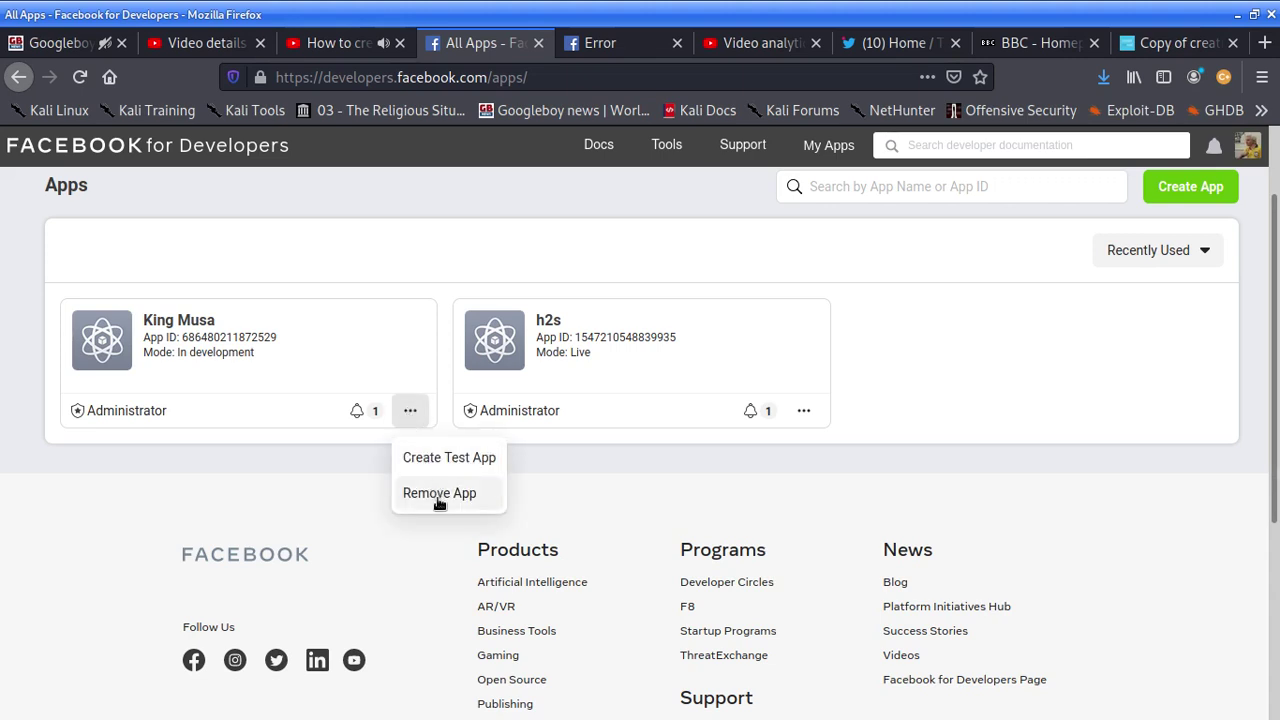
pyautogui.click(803, 411)
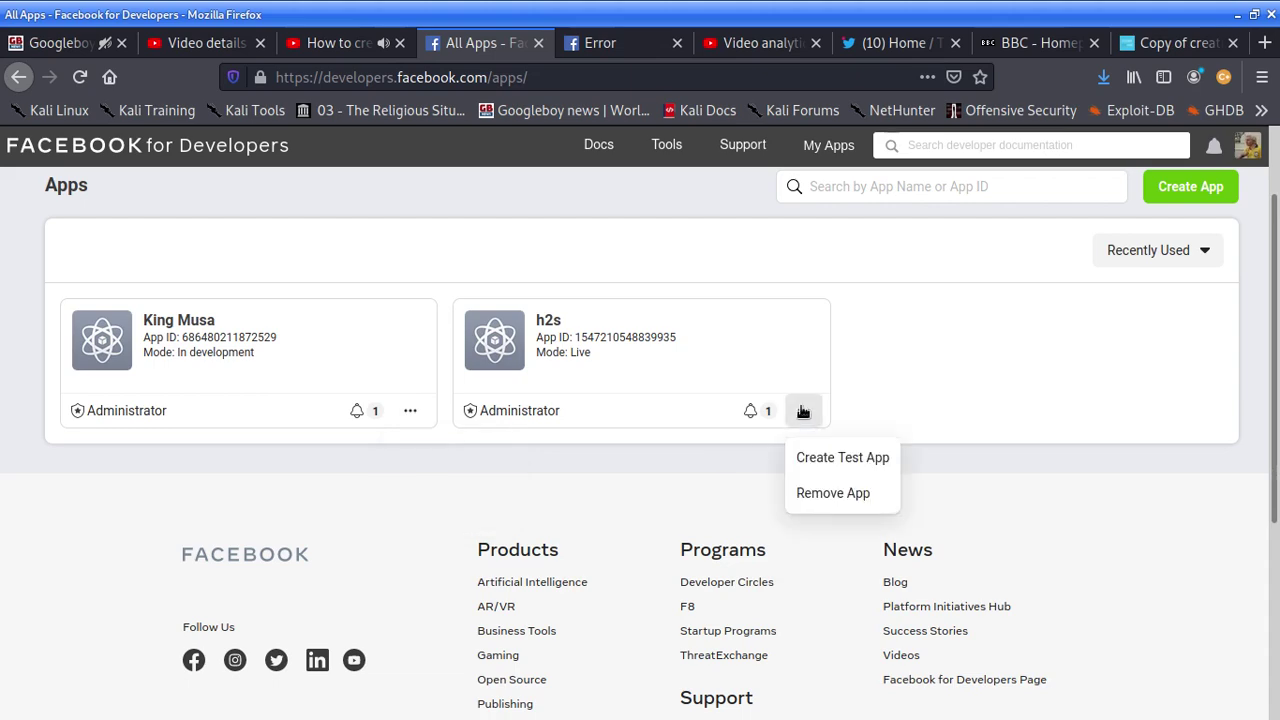
pyautogui.click(499, 454)
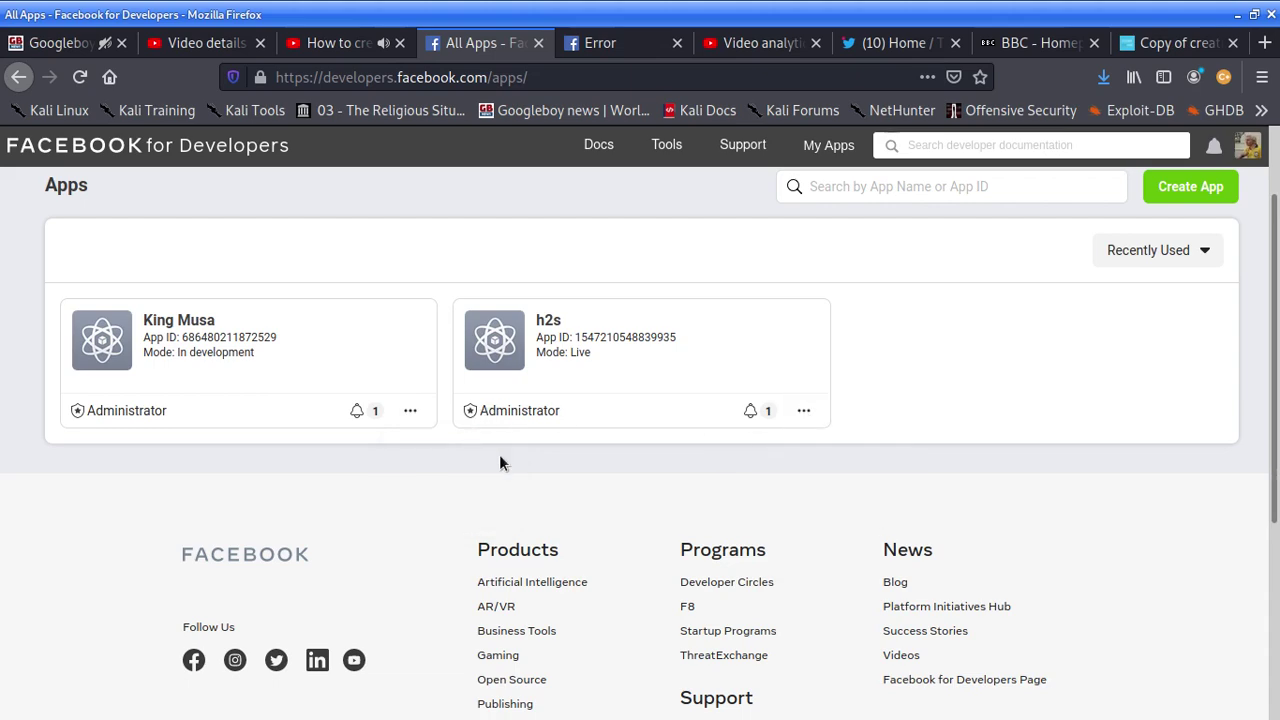
pyautogui.scroll(-3, 500, 447)
pyautogui.scroll(-2, 501, 451)
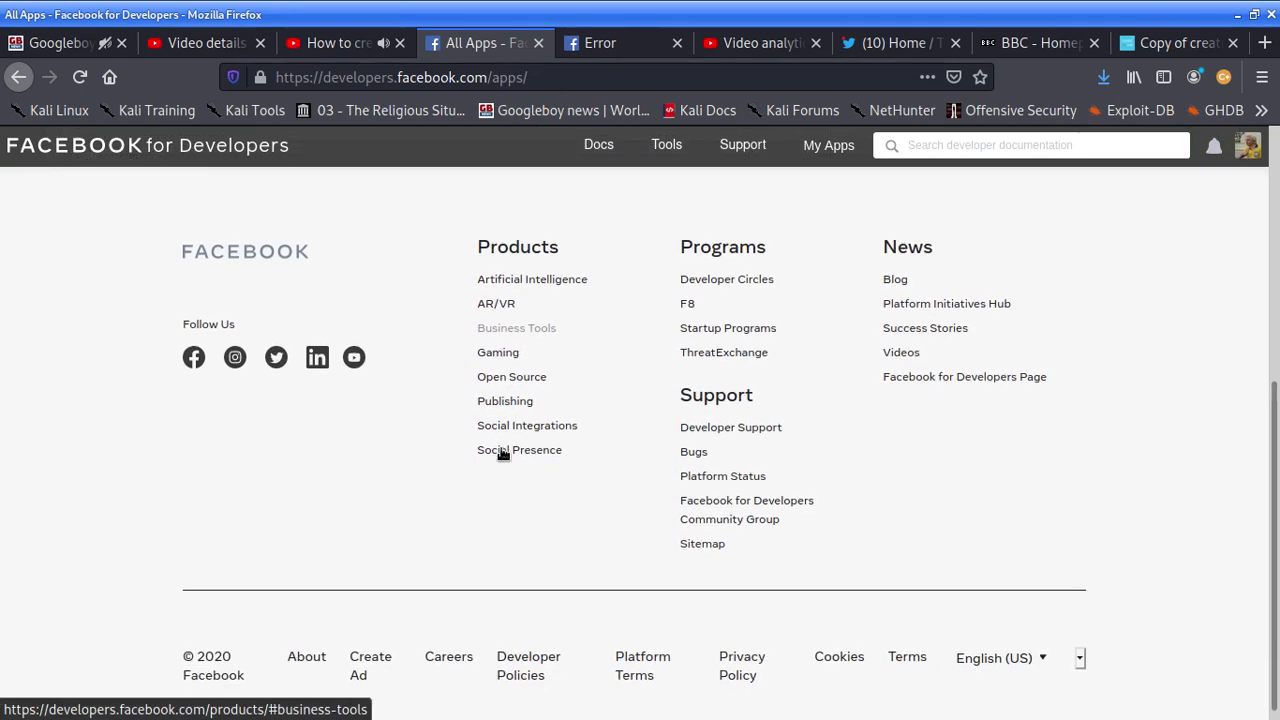
pyautogui.scroll(4, 502, 440)
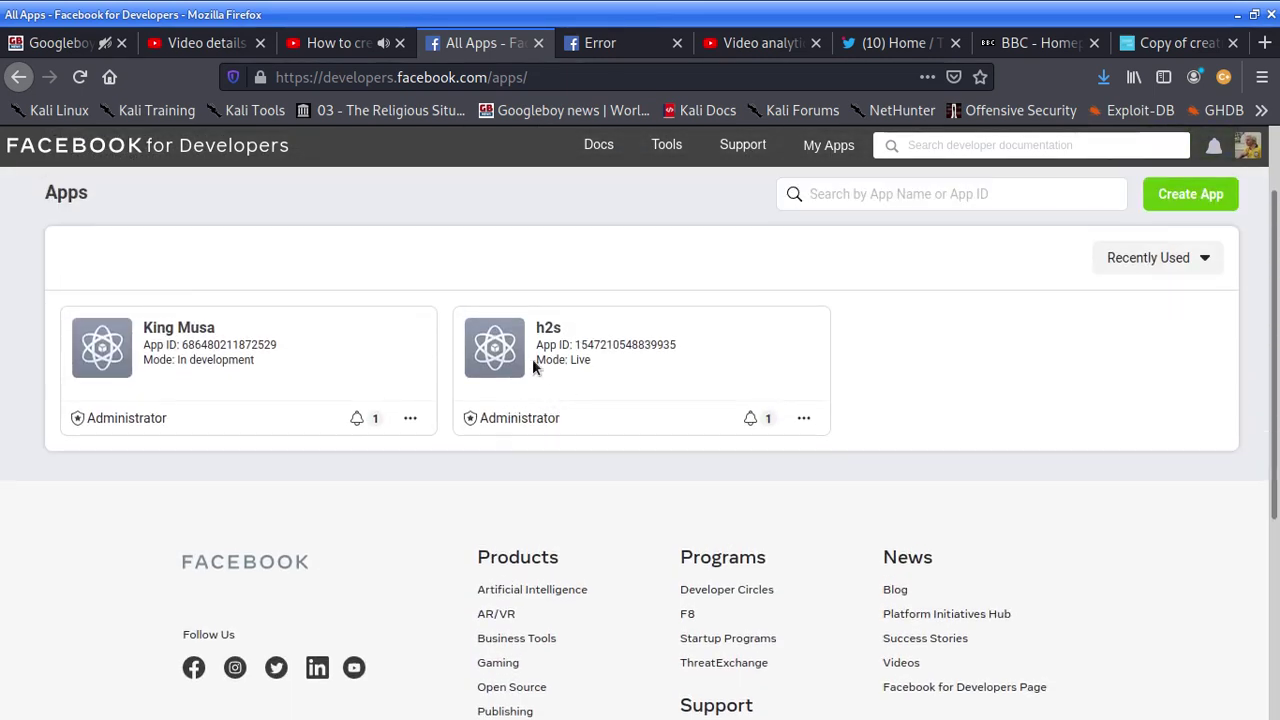
# Open the dashboard of the app in development mode and try to restore its Graph API access.
pyautogui.click(120, 334)
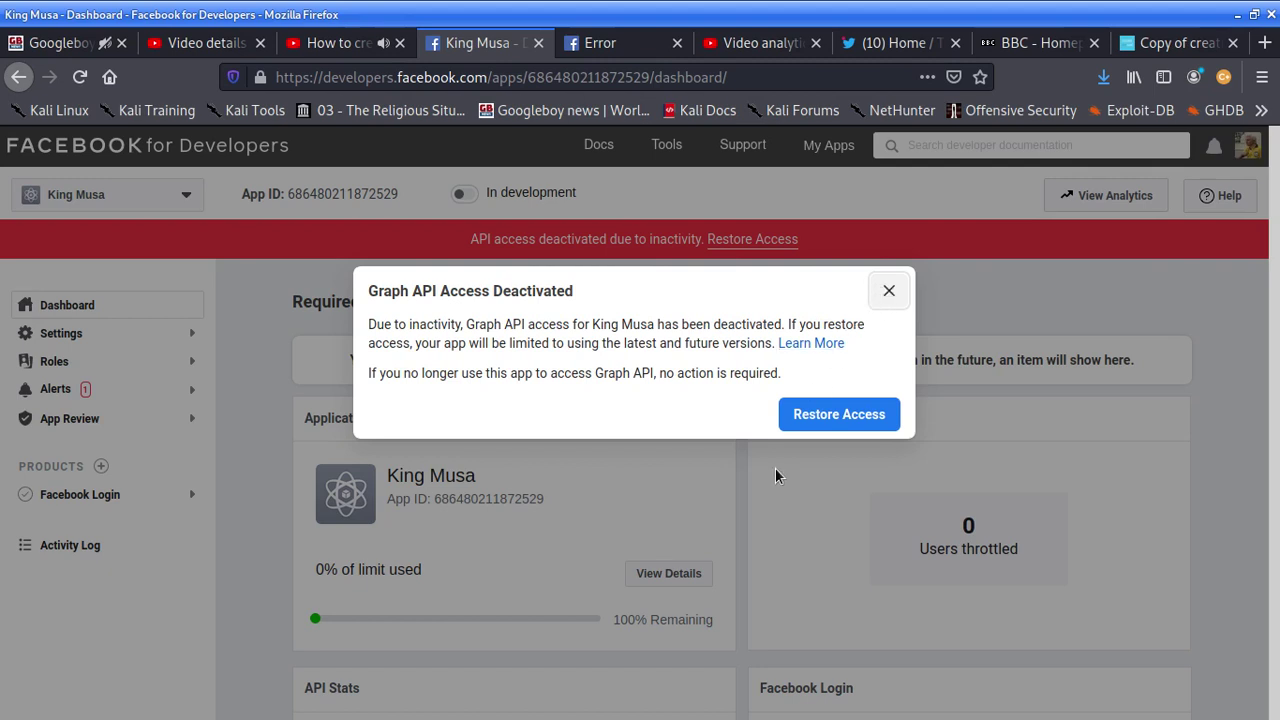
pyautogui.click(849, 419)
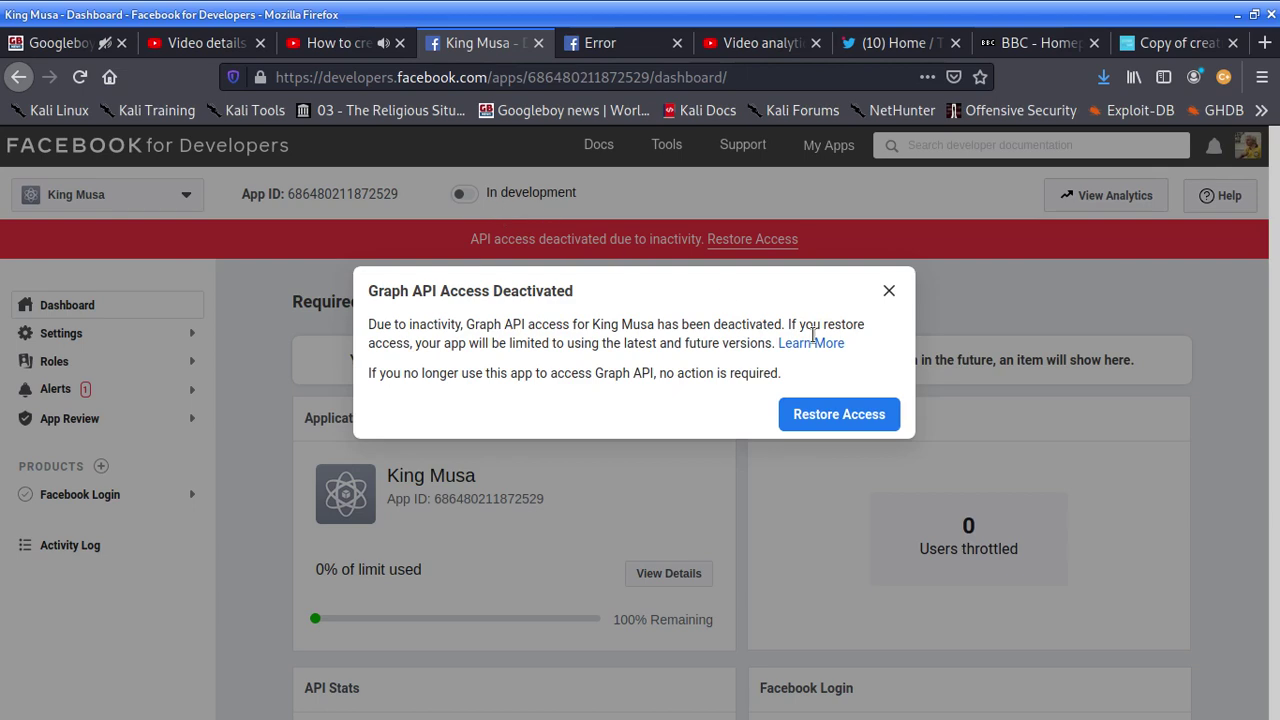
pyautogui.click(889, 292)
# Highlight the API access deactivation notice on the dashboard of the app in development mode.
pyautogui.moveTo(811, 256); pyautogui.dragTo(451, 249)
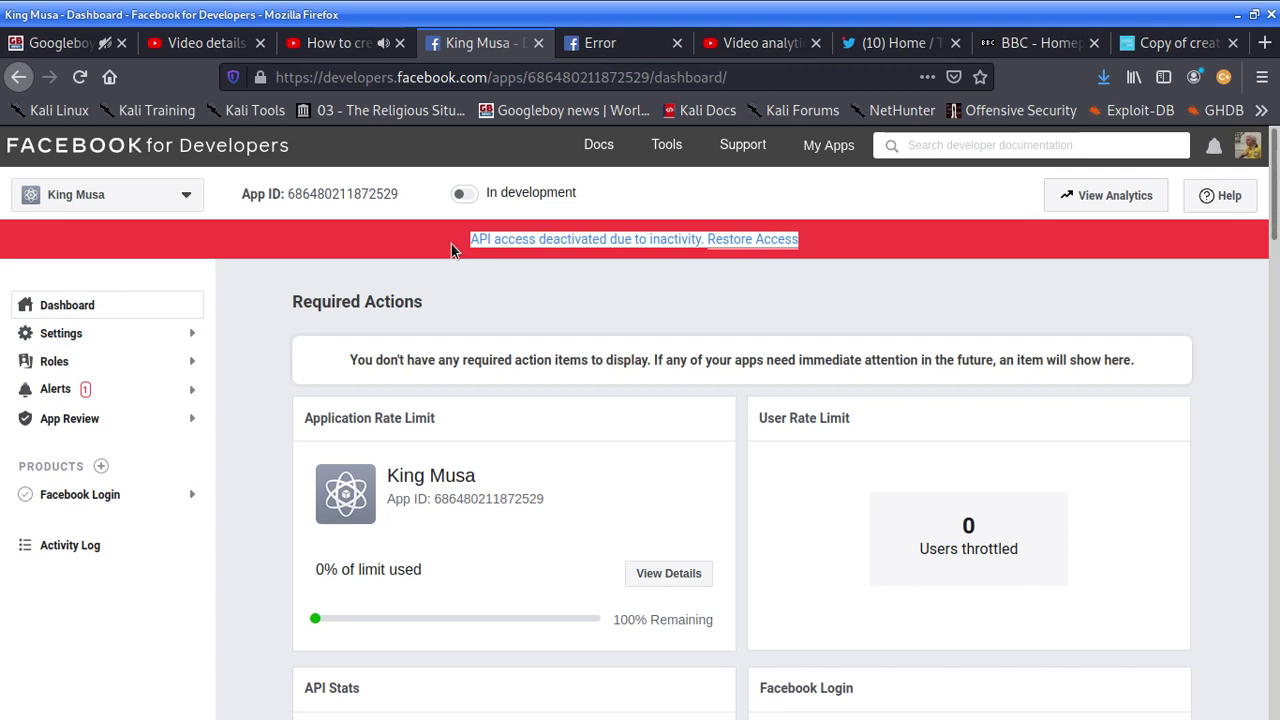
pyautogui.rightClick(541, 232)
pyautogui.click(590, 250)
pyautogui.rightClick(634, 234)
pyautogui.click(666, 258)
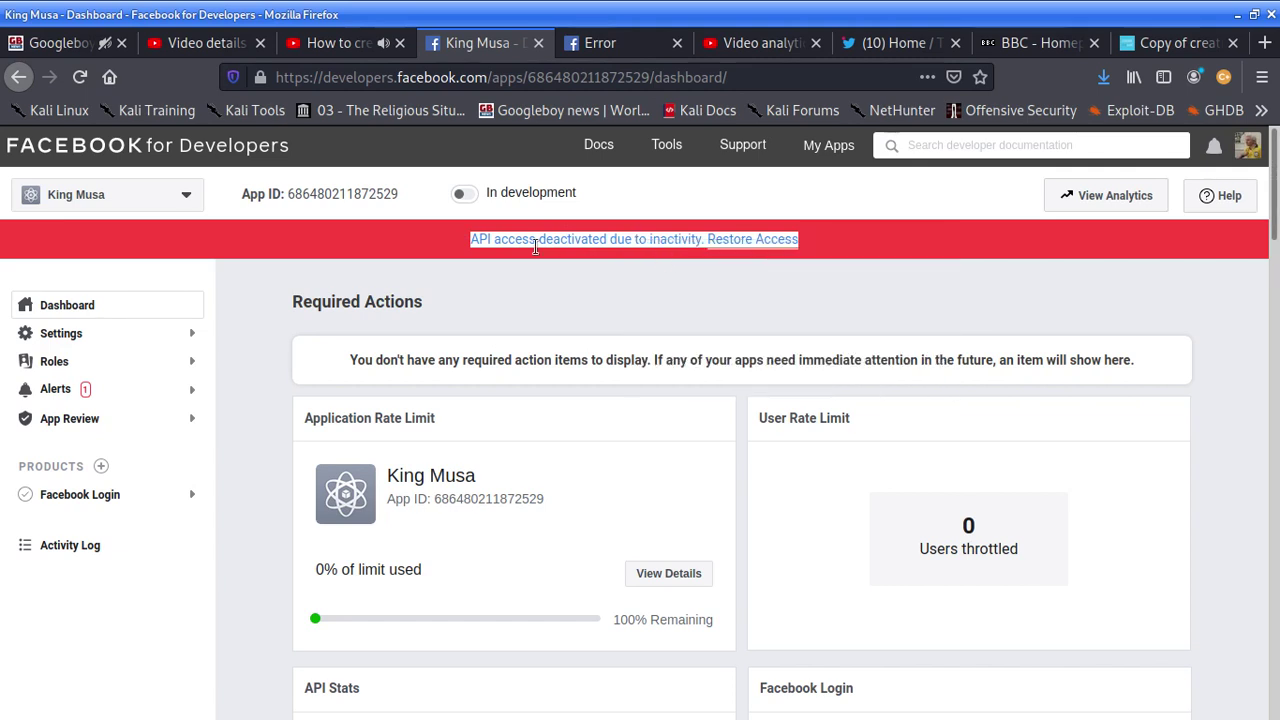
# Try to switch the app from development to Live mode, dismiss the dialog and look over its dashboard.
pyautogui.click(460, 194)
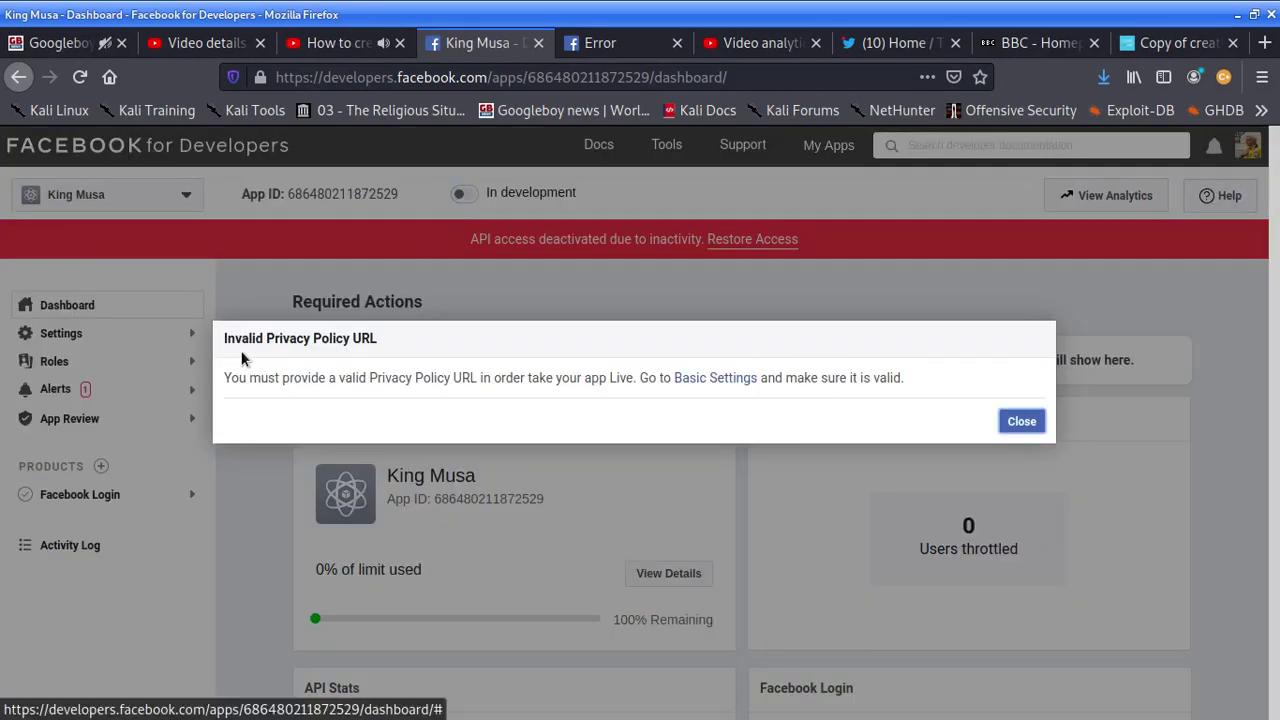
pyautogui.click(1020, 421)
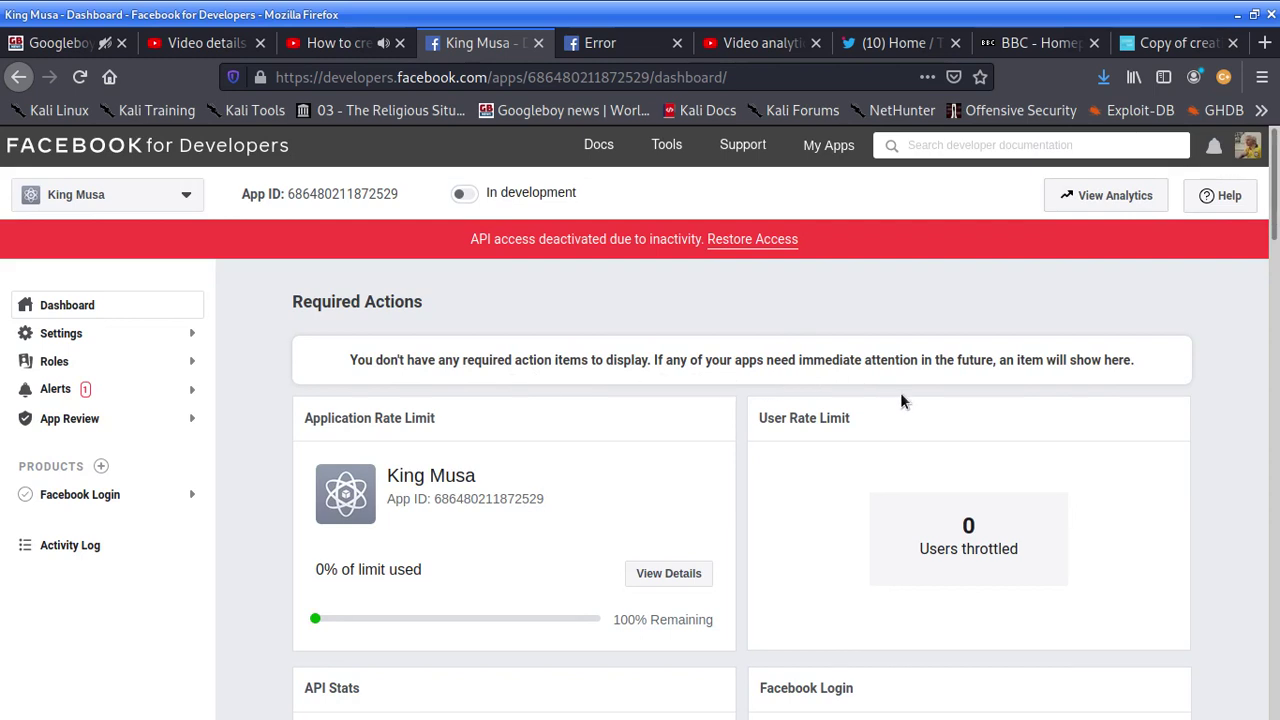
pyautogui.scroll(-3, 775, 440)
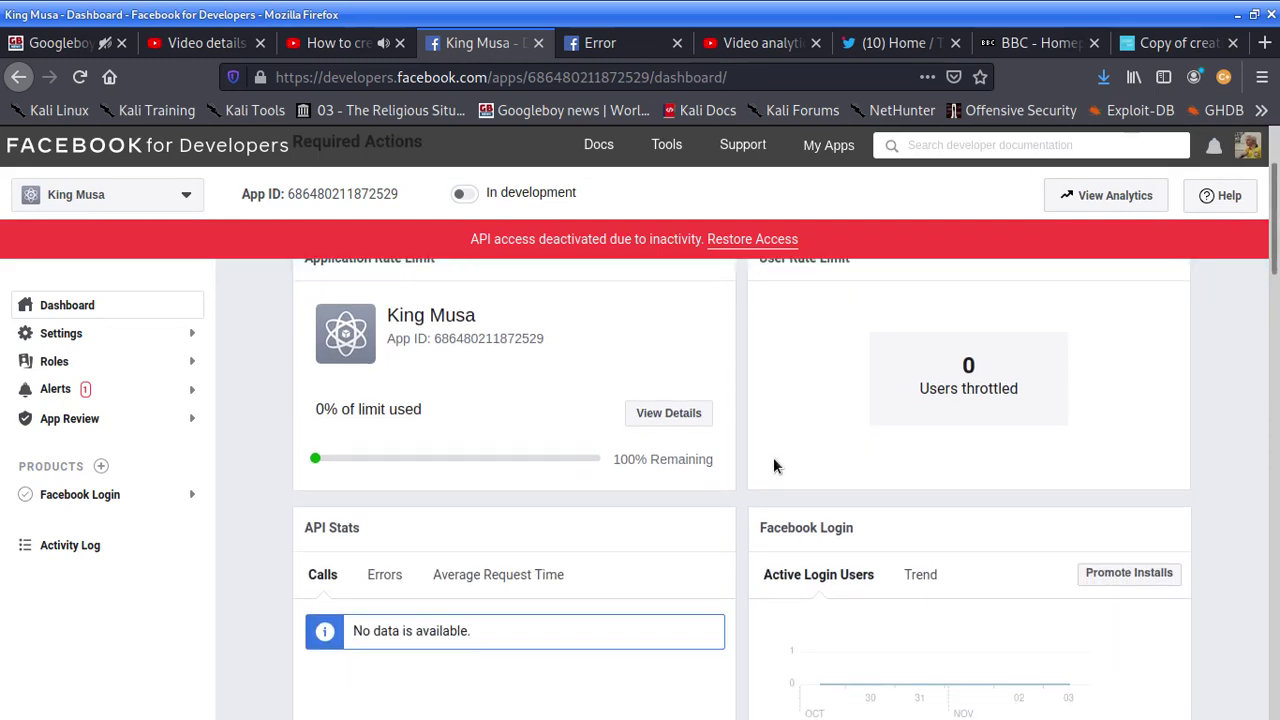
pyautogui.scroll(-4, 775, 465)
pyautogui.scroll(7, 775, 465)
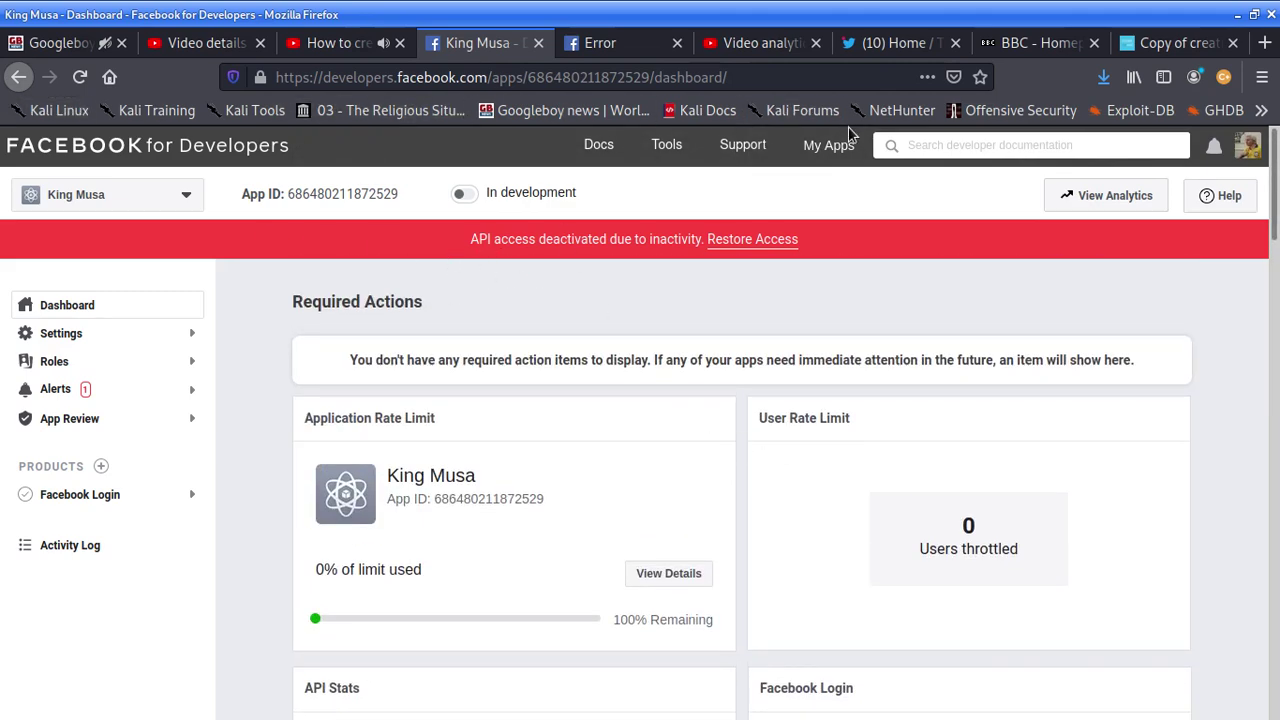
# Return to the apps list, open the h2s app's dashboard and restore its Graph API access.
pyautogui.click(17, 77)
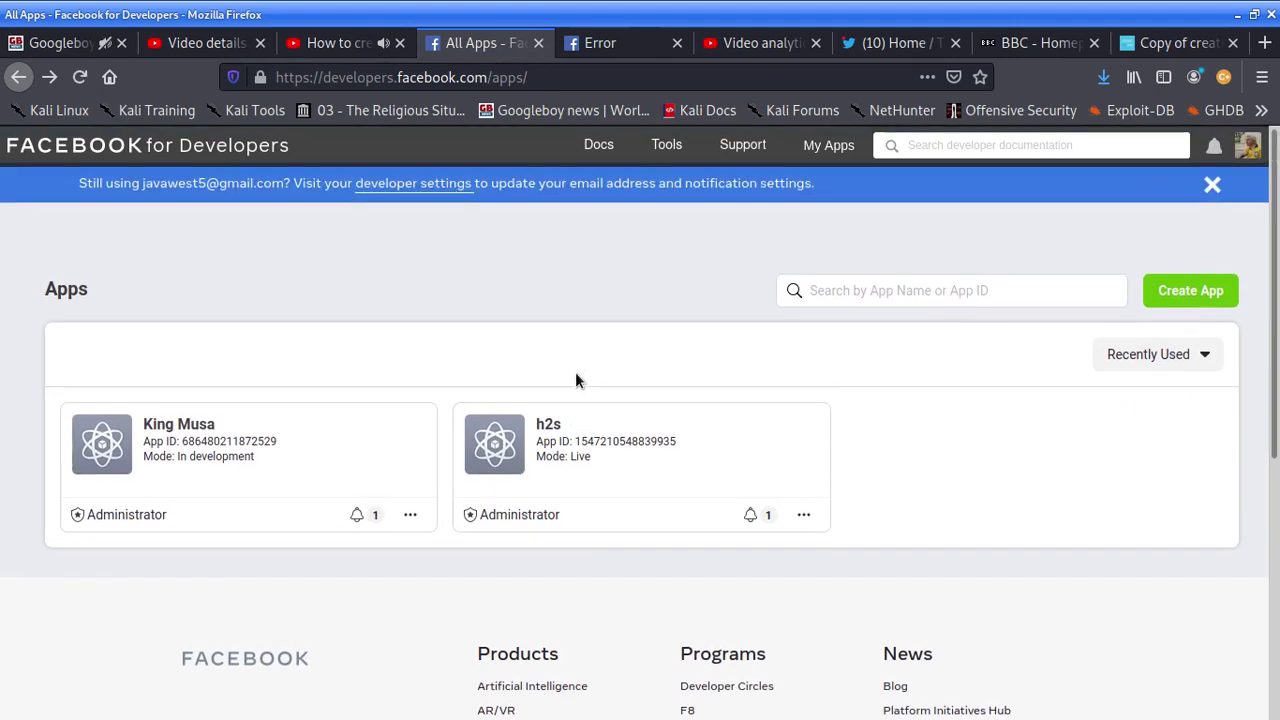
pyautogui.click(497, 443)
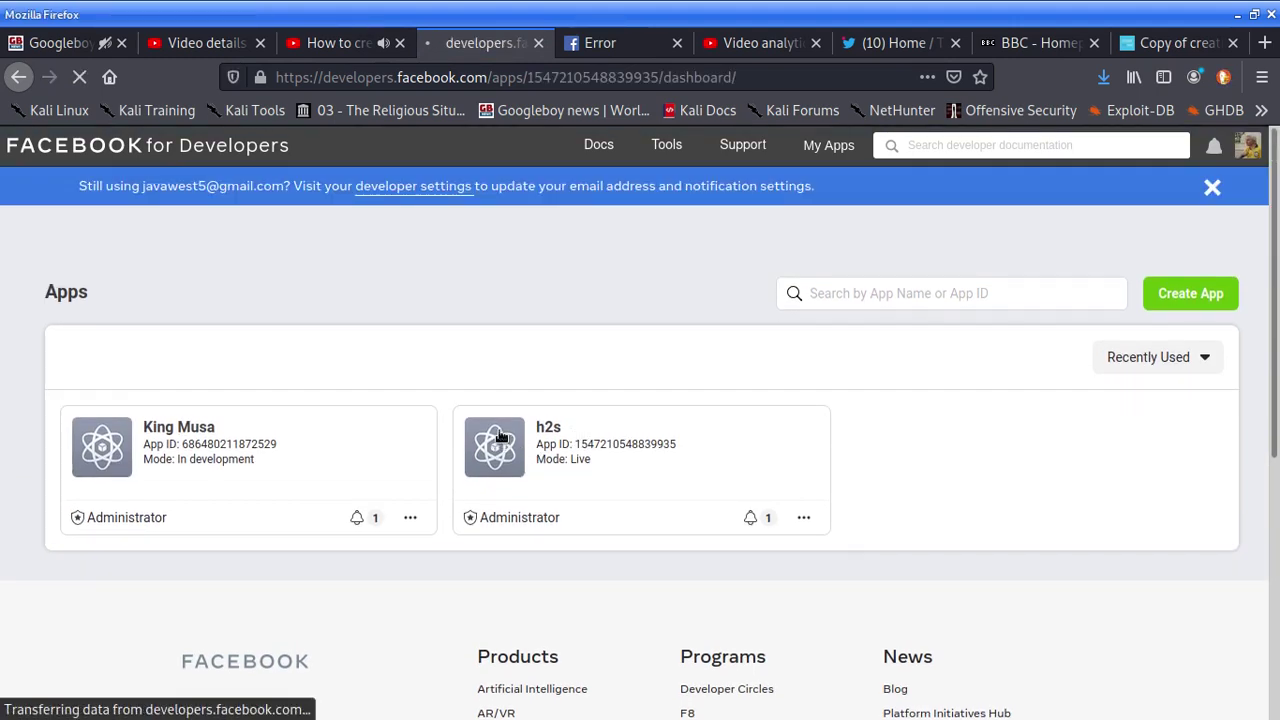
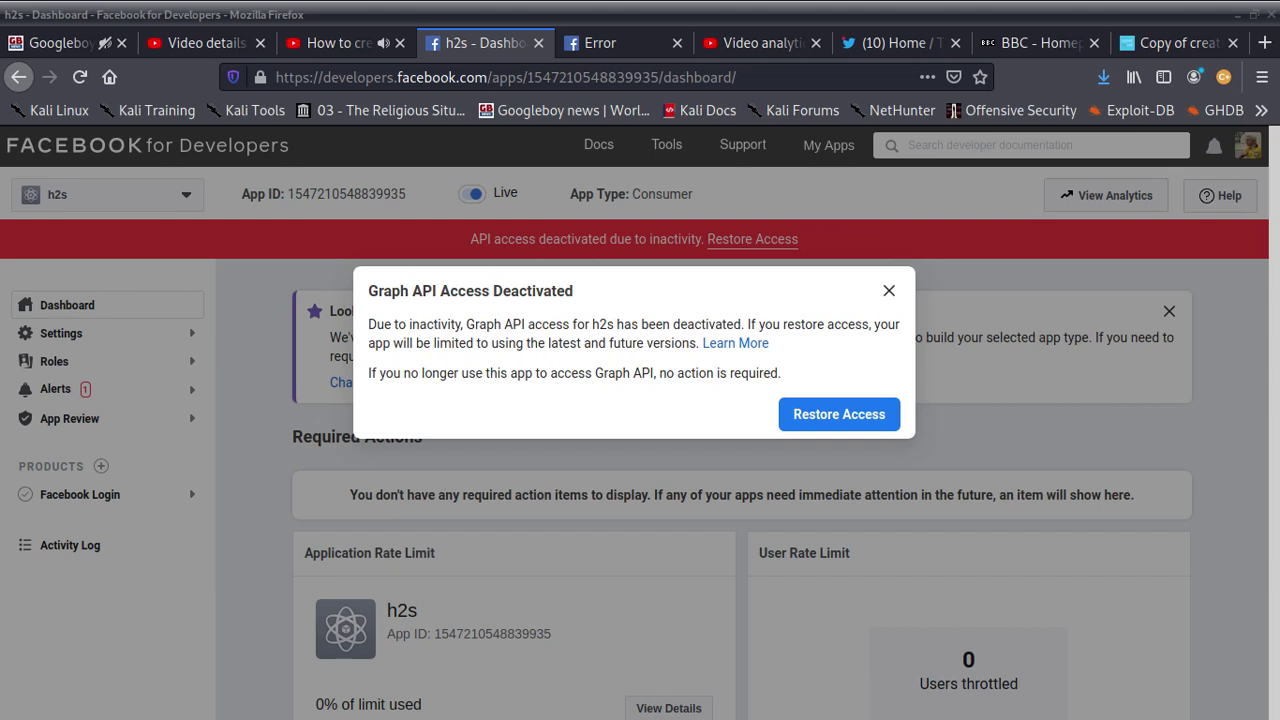
pyautogui.click(845, 412)
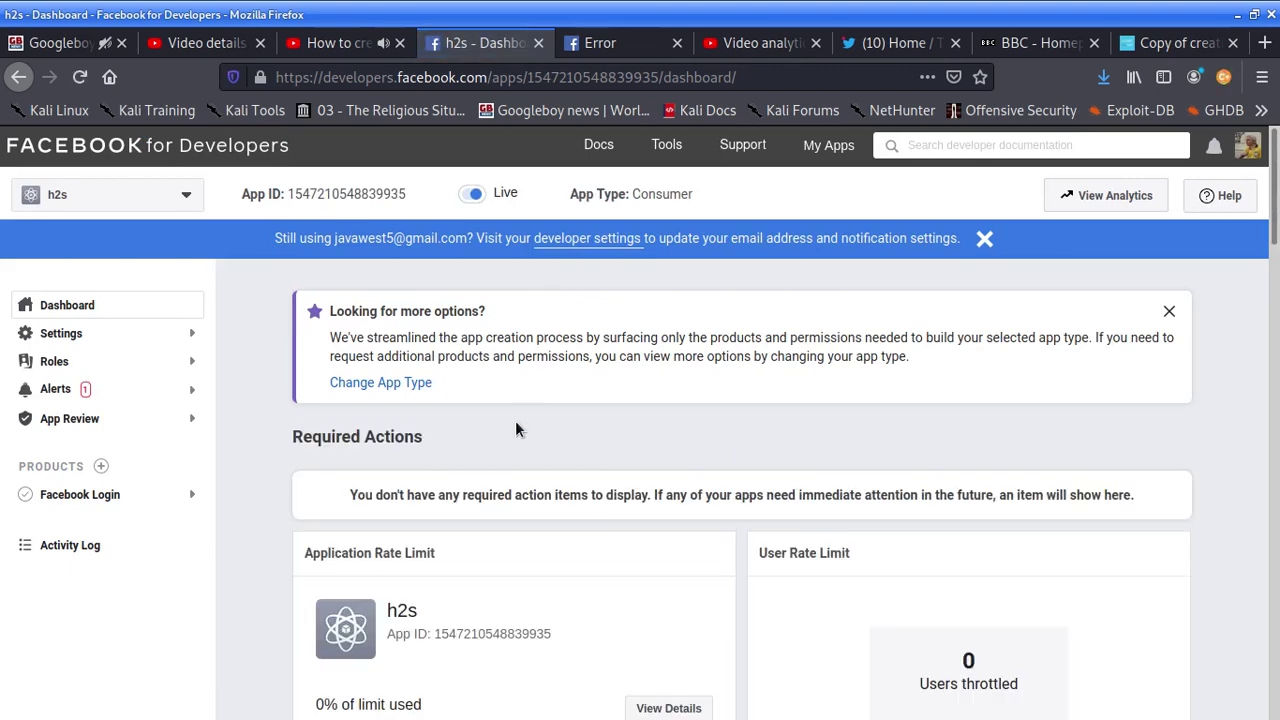
pyautogui.scroll(-2, 516, 431)
pyautogui.scroll(3, 600, 545)
# Switch to the YouTube watch page of the Python desktop application video and share the video to Facebook.
pyautogui.click(224, 46)
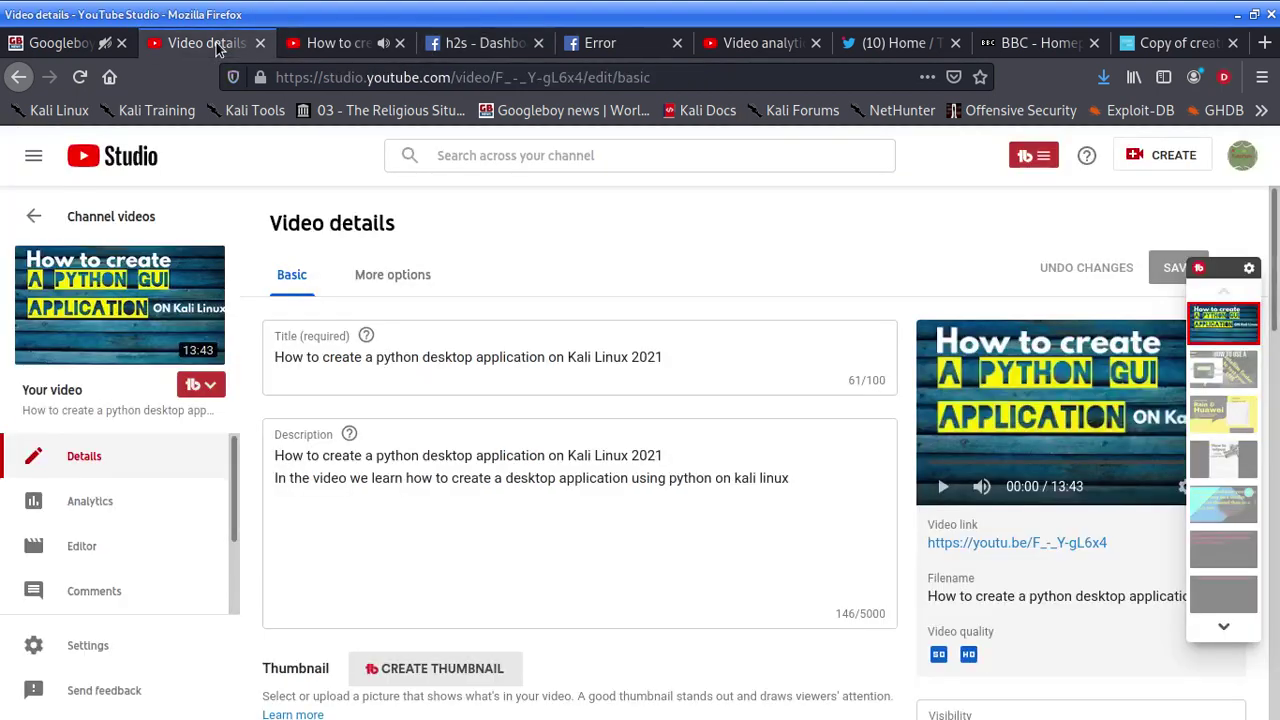
pyautogui.click(330, 50)
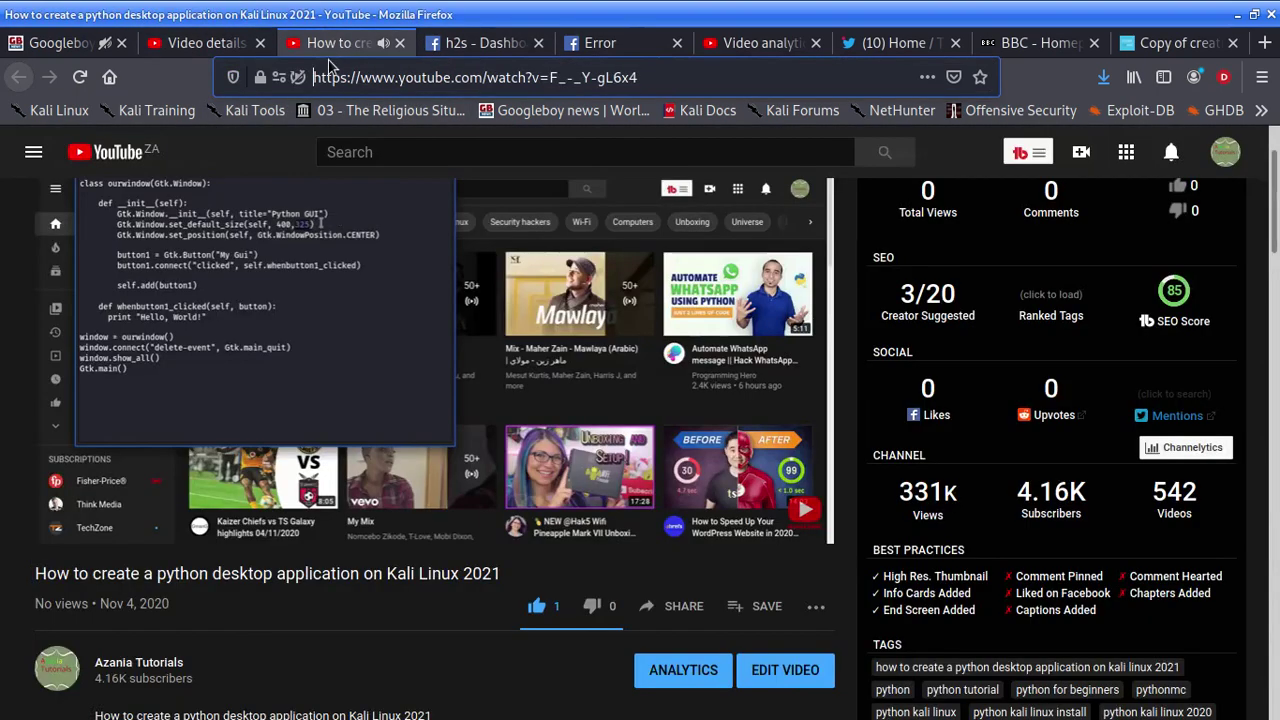
pyautogui.click(214, 44)
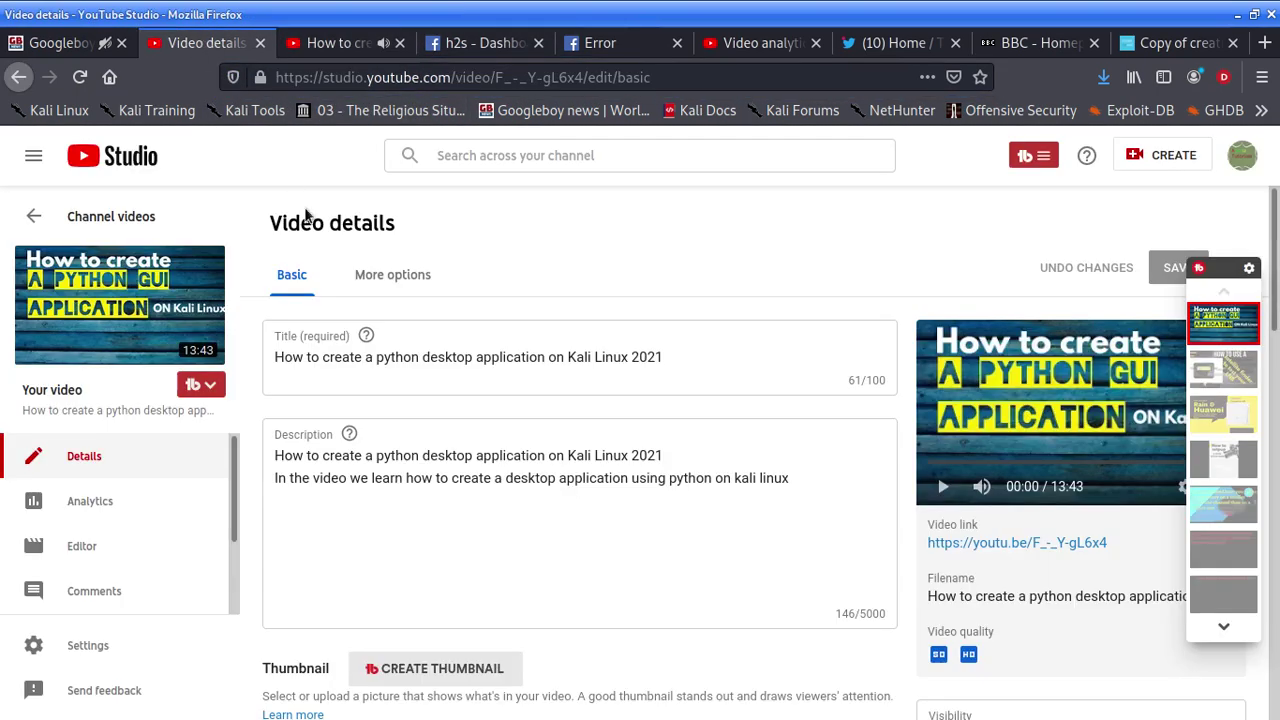
pyautogui.click(338, 45)
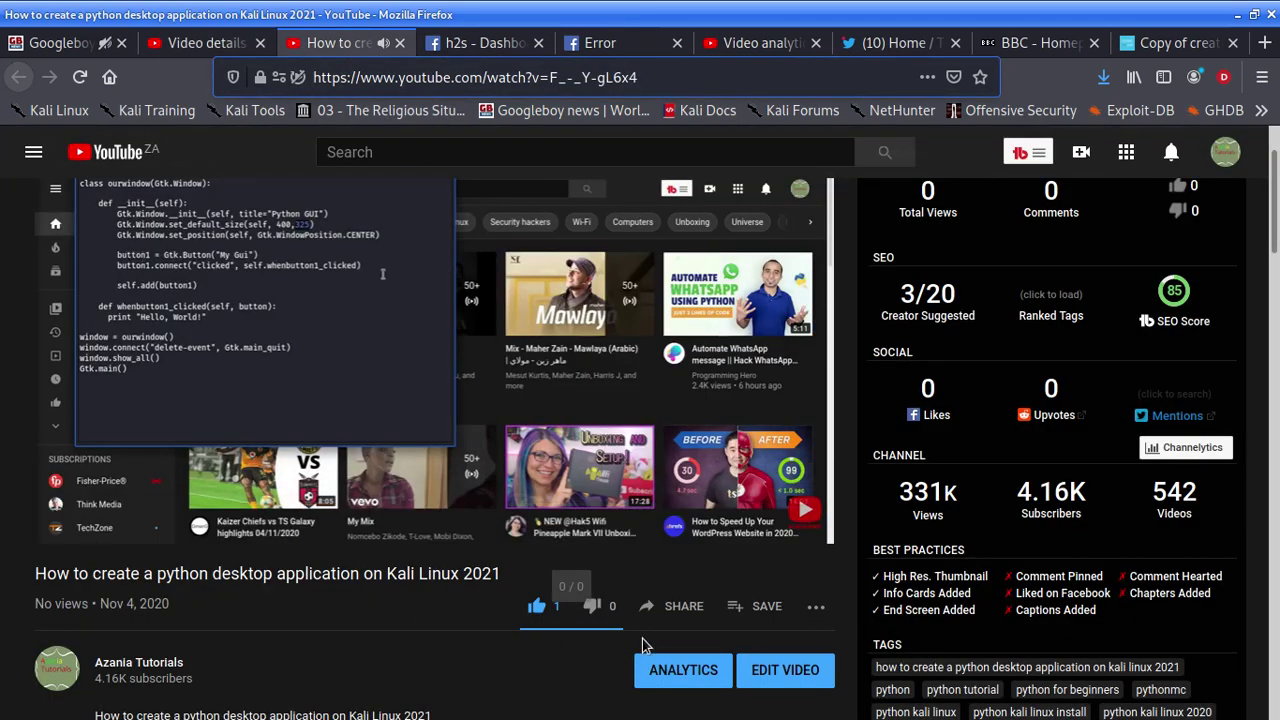
pyautogui.click(680, 606)
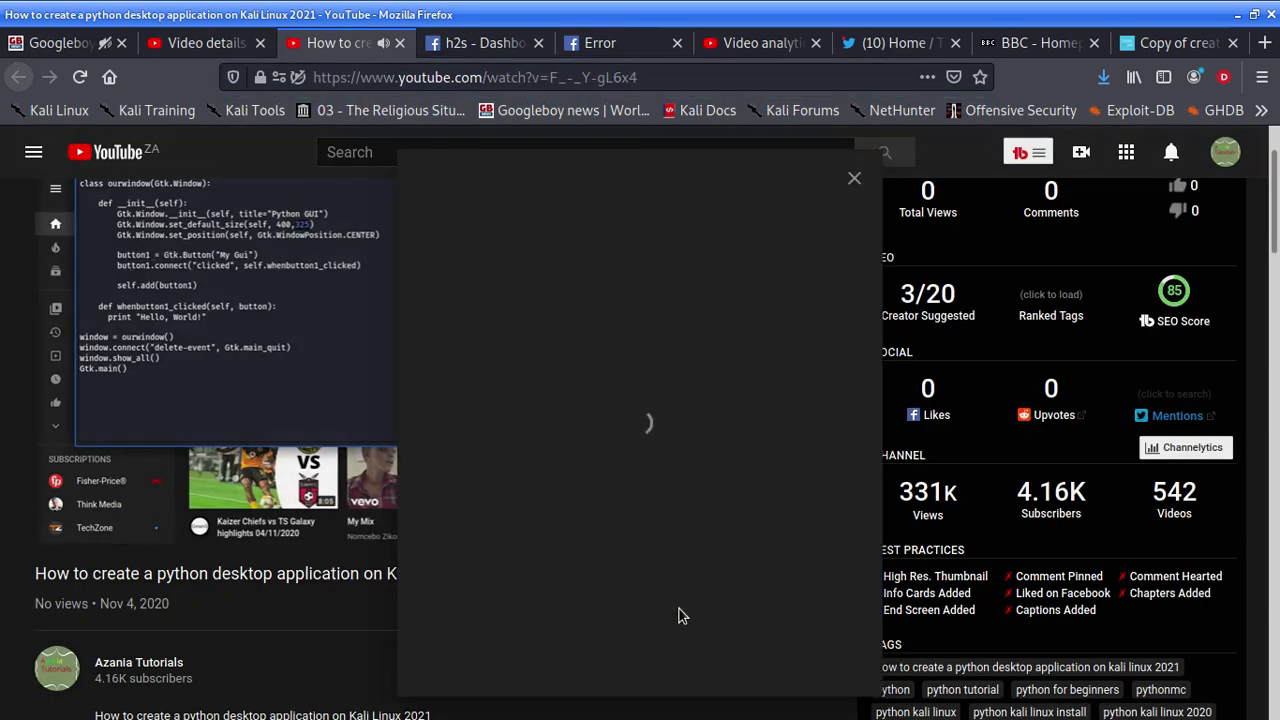
pyautogui.click(500, 420)
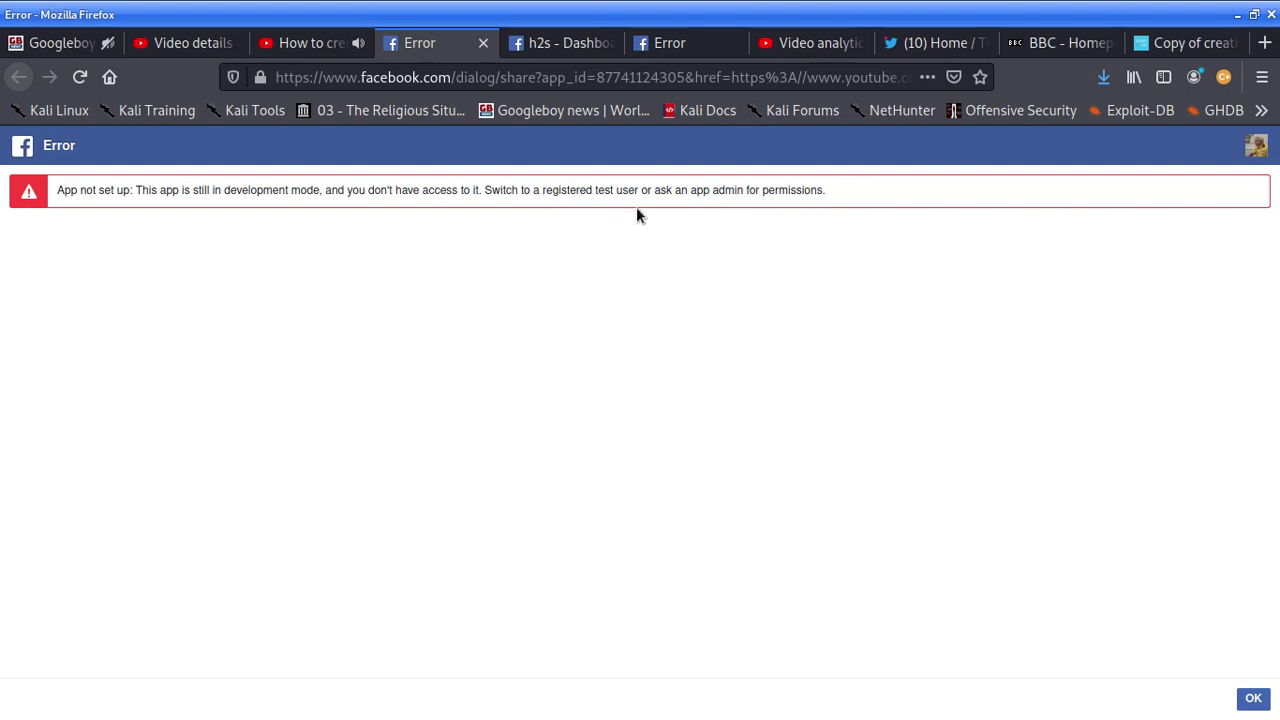
# Check the h2s app dashboard again and review the earlier Facebook sharing error page.
pyautogui.click(564, 44)
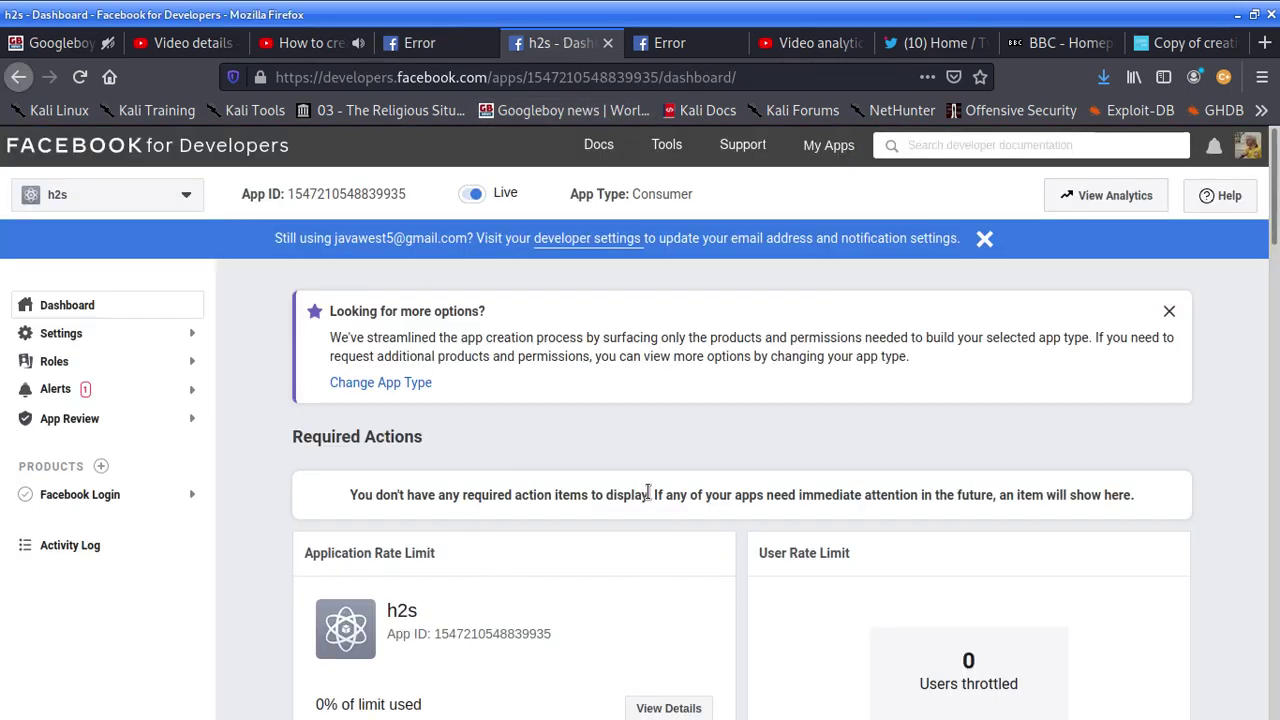
pyautogui.scroll(-4, 652, 530)
pyautogui.scroll(4, 630, 495)
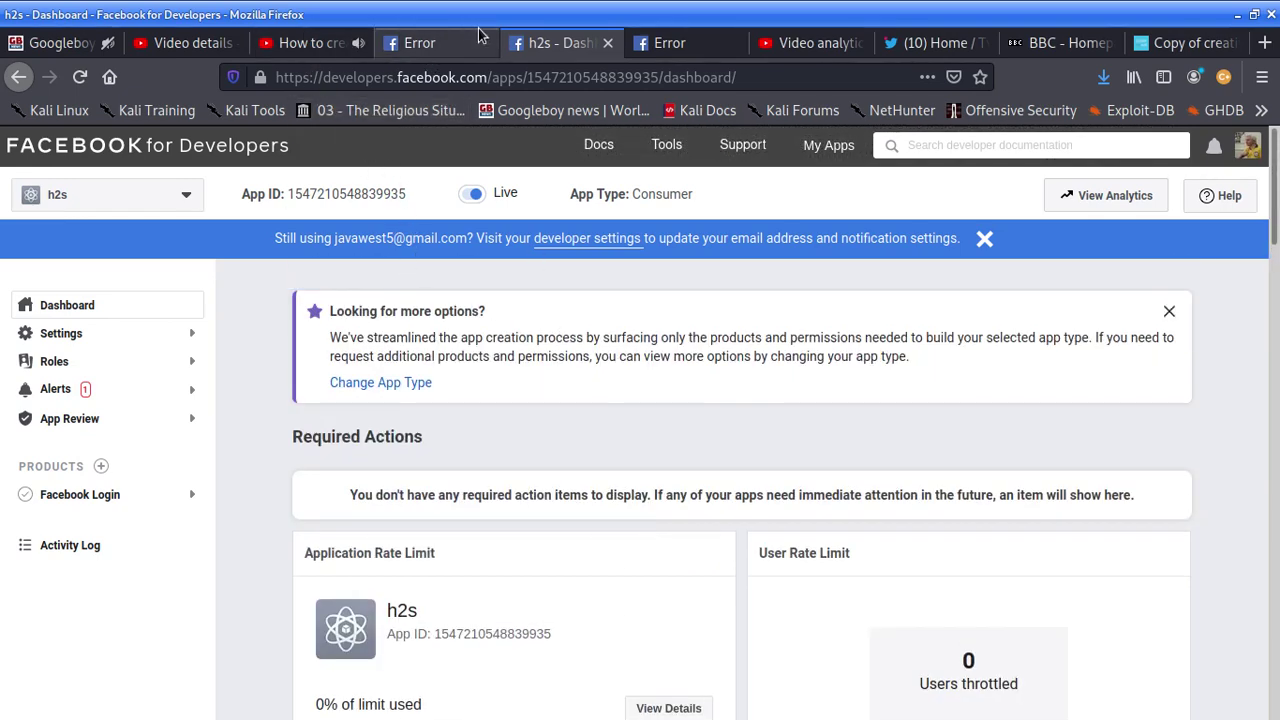
pyautogui.click(682, 48)
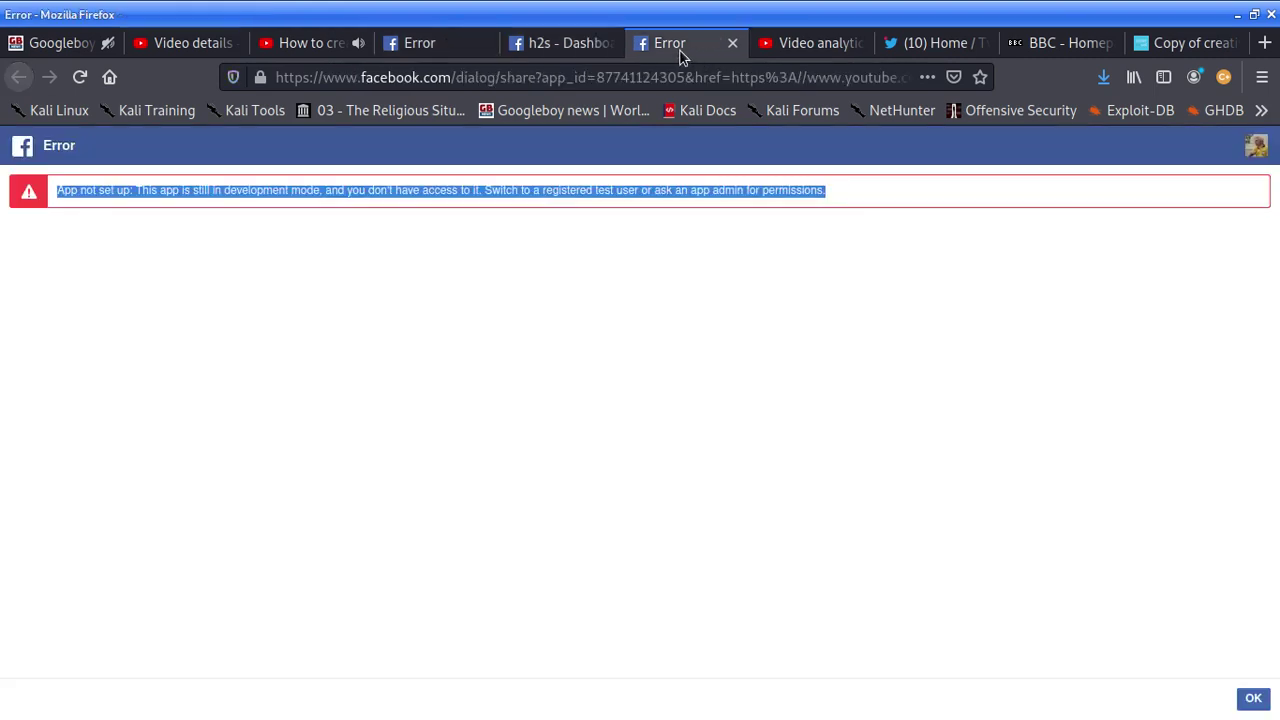
pyautogui.click(585, 50)
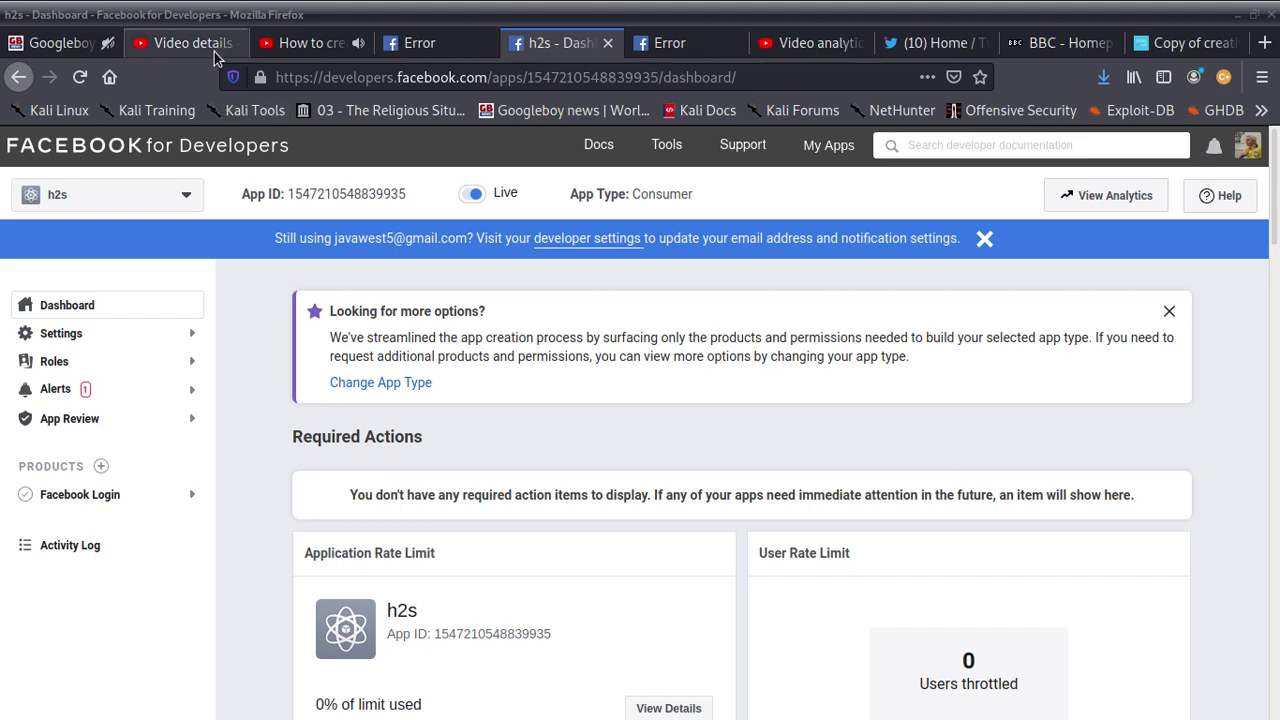
pyautogui.click(490, 77)
pyautogui.tripleClick(490, 77)
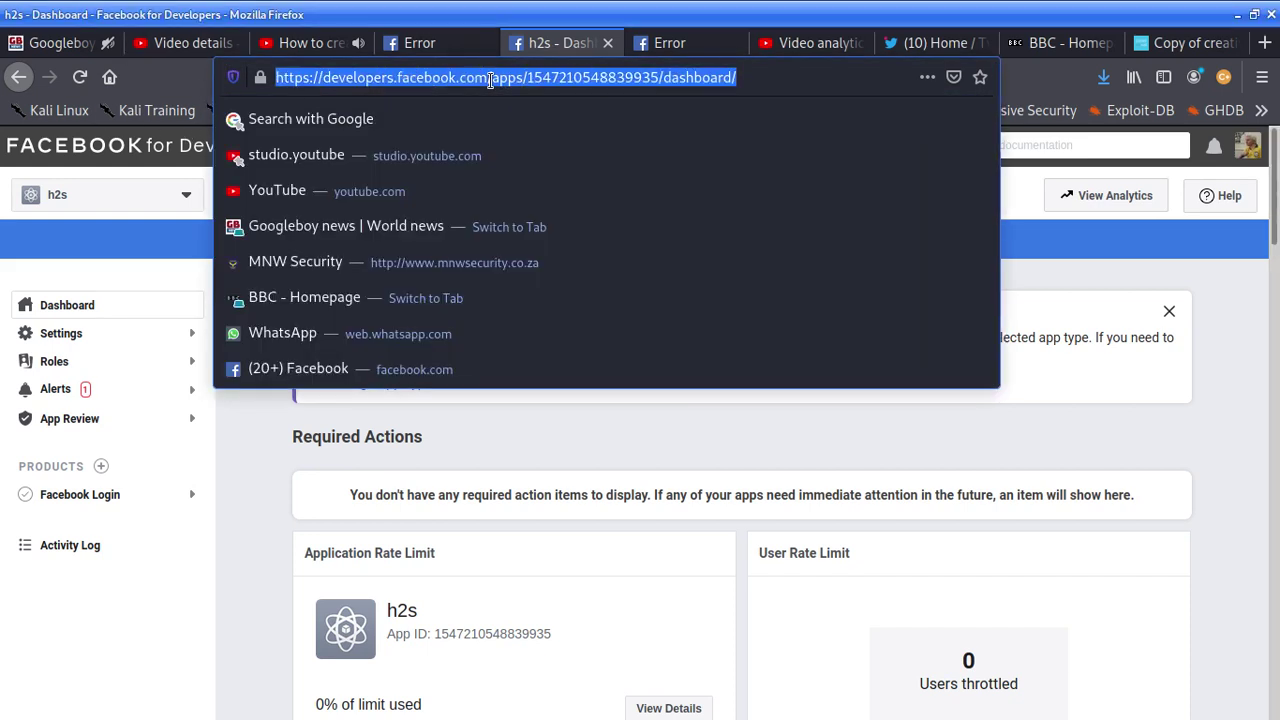
pyautogui.press('BackSpace')
pyautogui.write('https://developers.facebook.com')
pyautogui.press('Return')
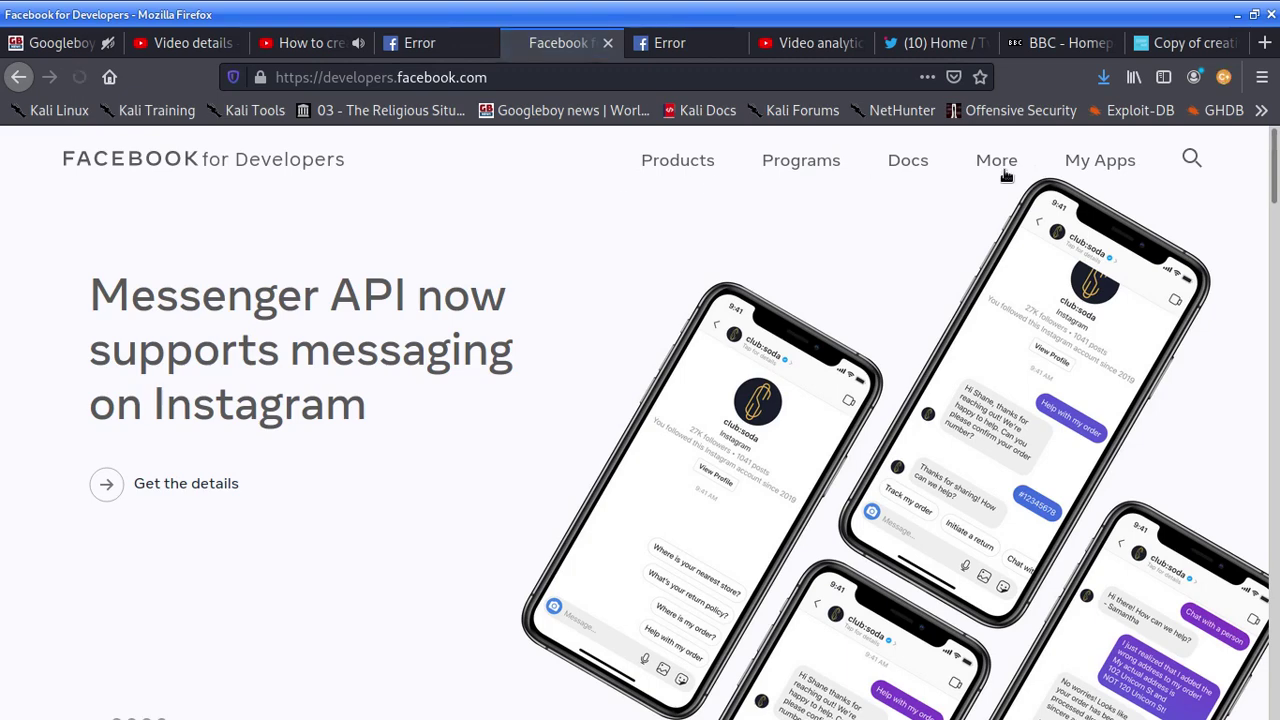
pyautogui.click(1132, 161)
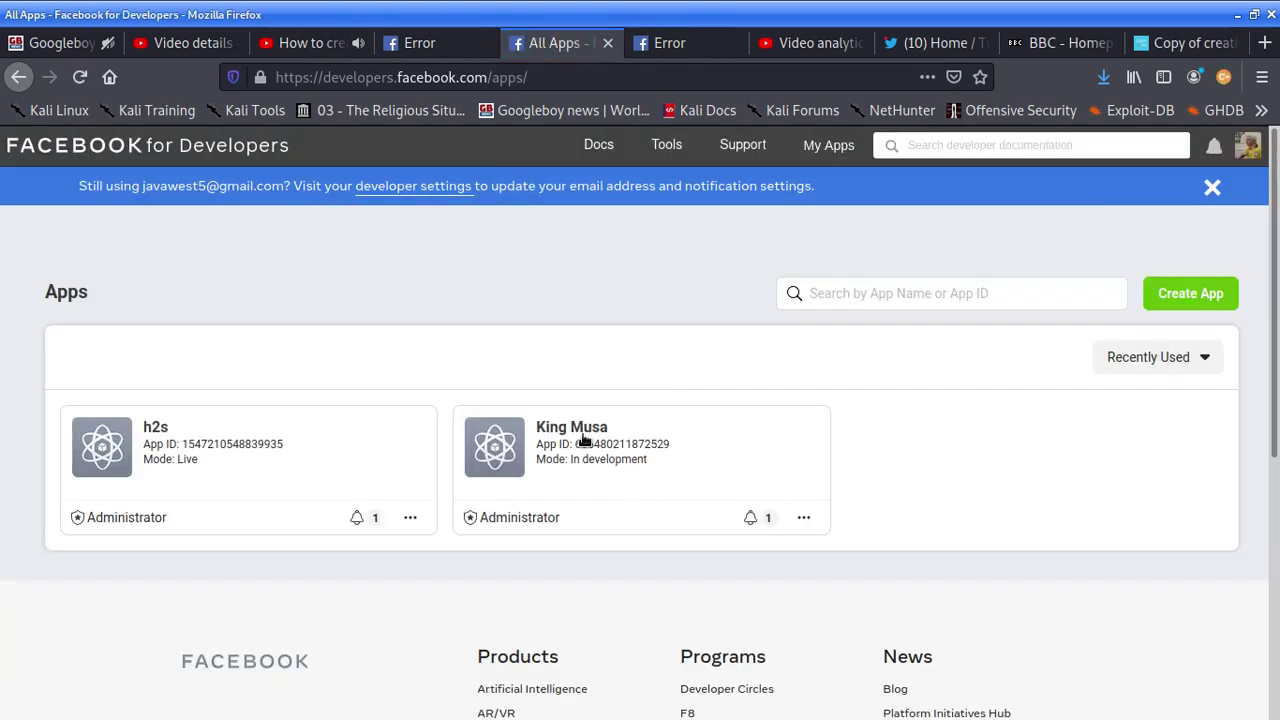
# Open the h2s app's dashboard and look over its rate limits, API stats and Facebook Login figures.
pyautogui.click(184, 447)
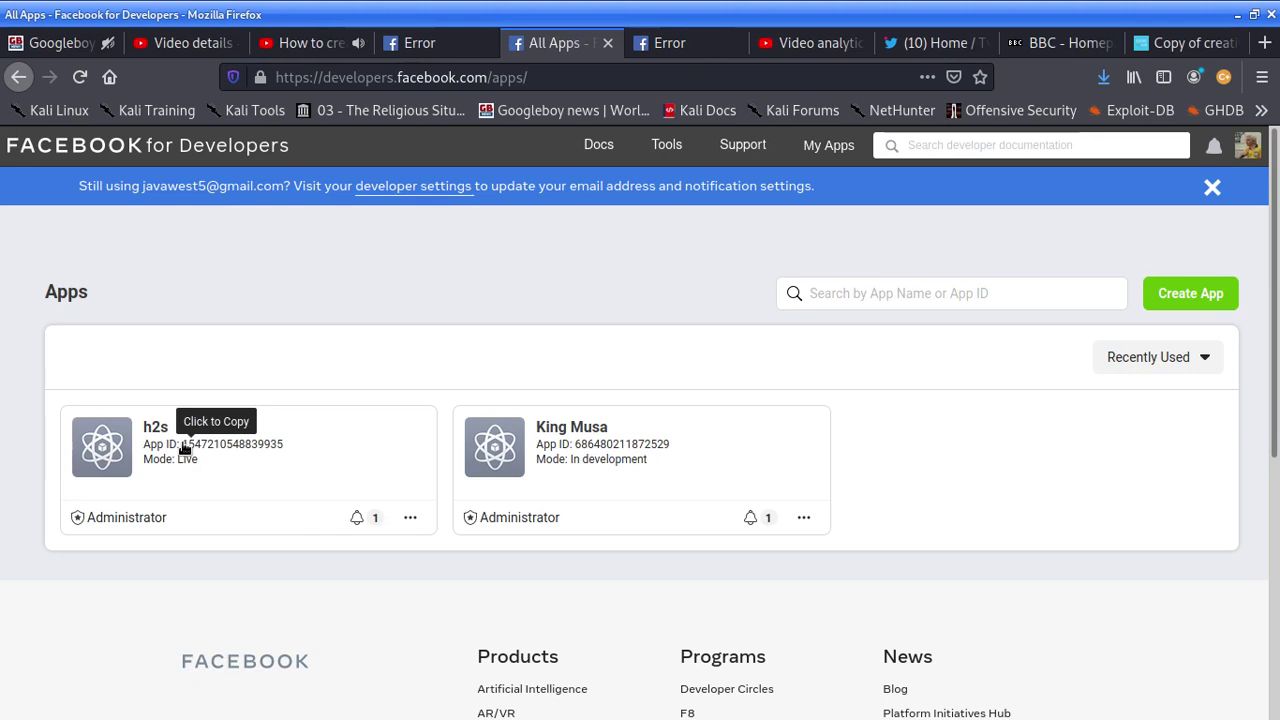
pyautogui.click(127, 434)
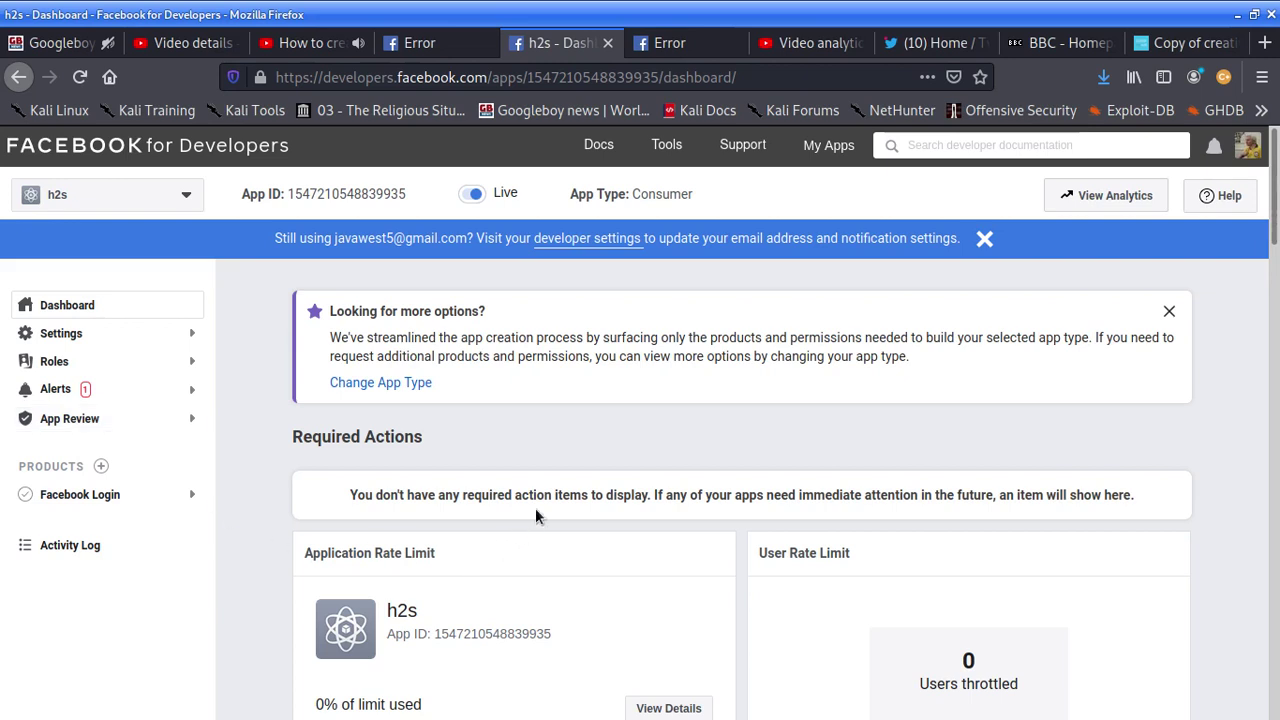
pyautogui.scroll(-3, 600, 483)
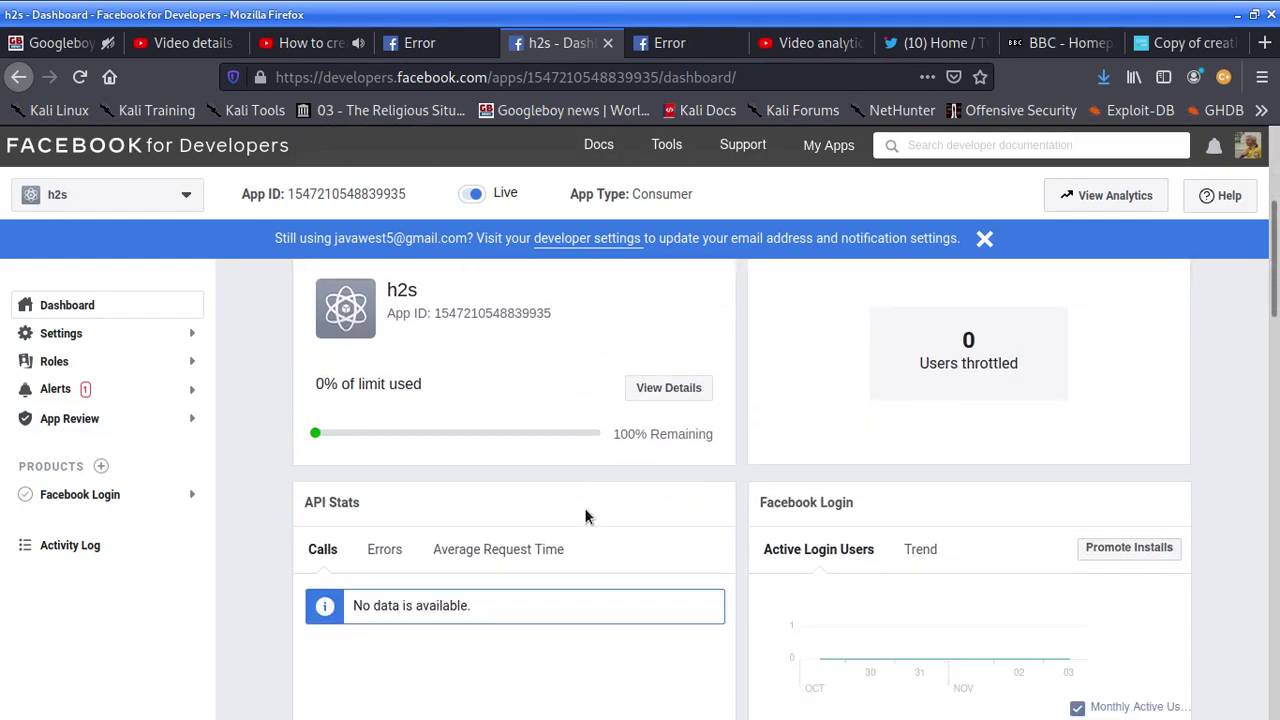
pyautogui.scroll(-2, 583, 514)
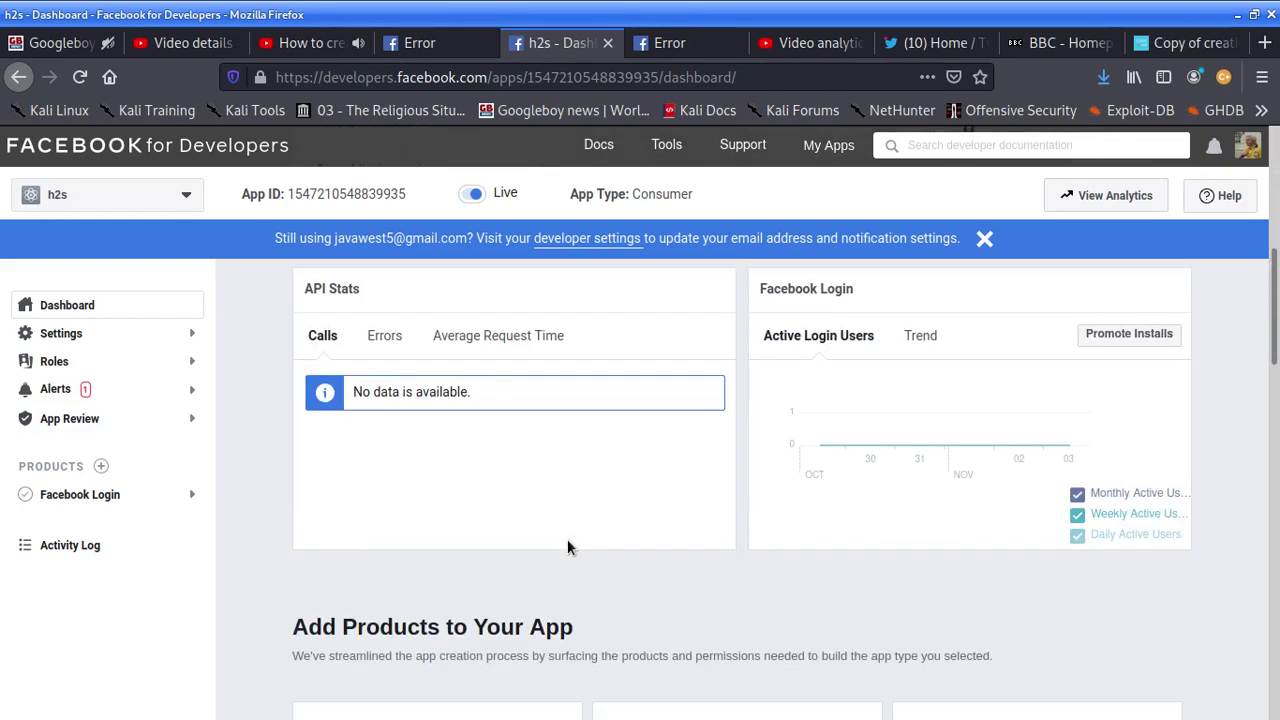
pyautogui.scroll(3, 569, 546)
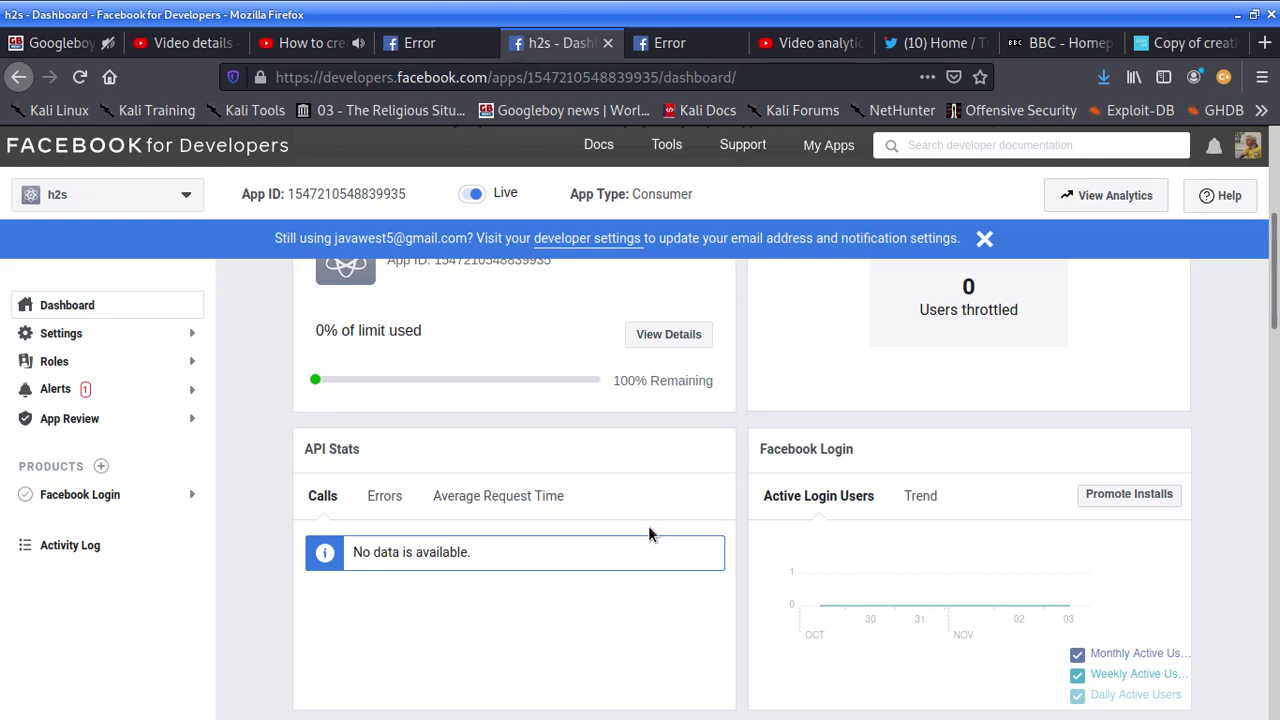
# Open the h2s alerts inbox, read the Graph API deactivation alert and its inactive apps documentation, and return to the alert.
pyautogui.click(85, 393)
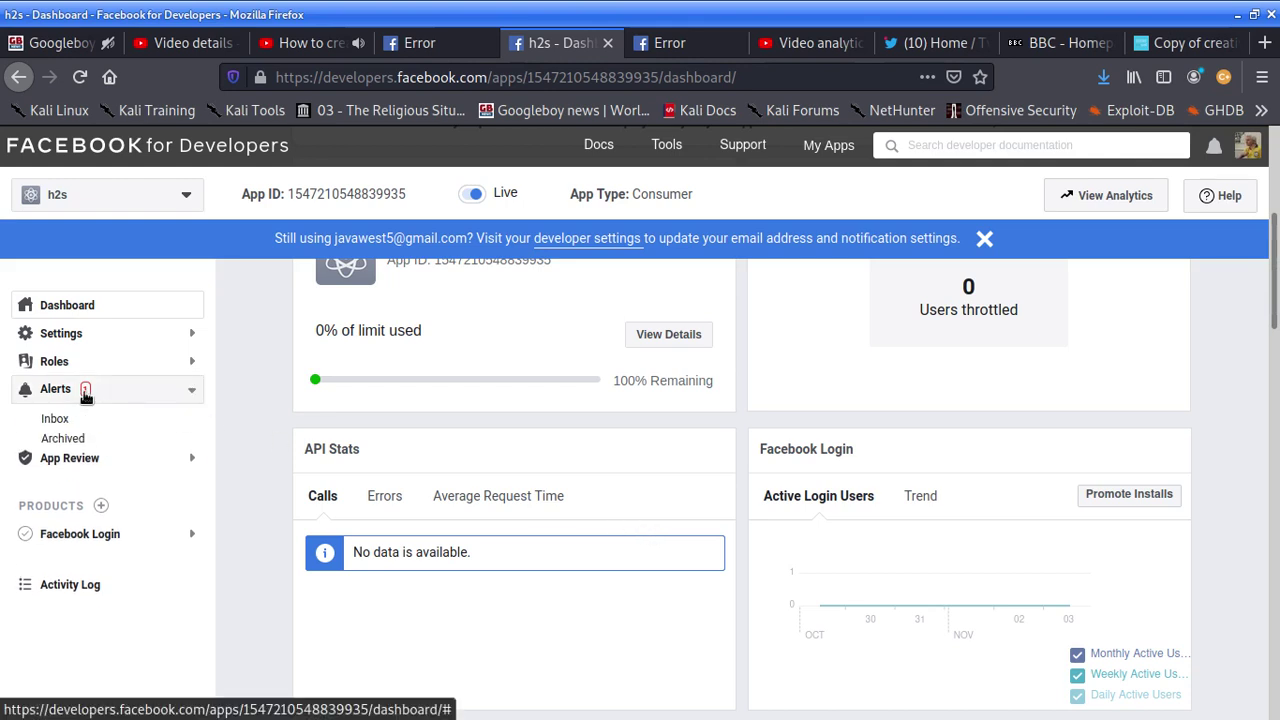
pyautogui.click(53, 420)
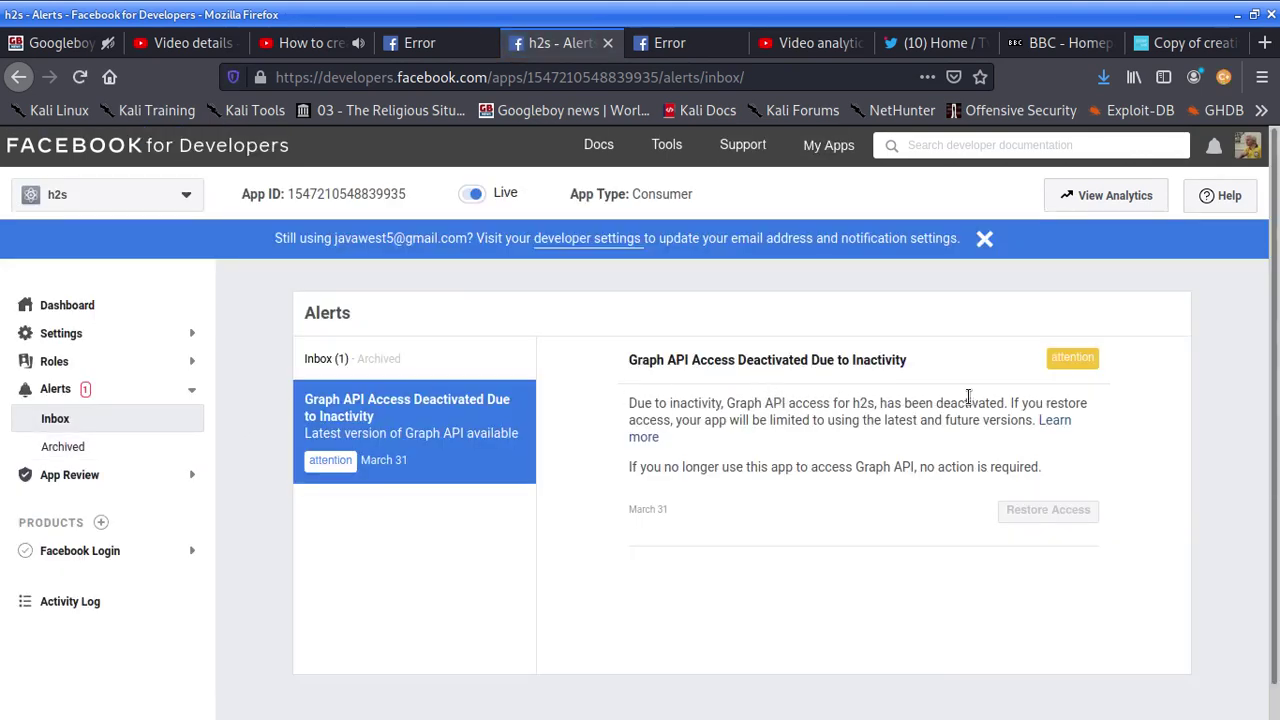
pyautogui.moveTo(916, 356); pyautogui.dragTo(648, 366)
pyautogui.click(633, 438)
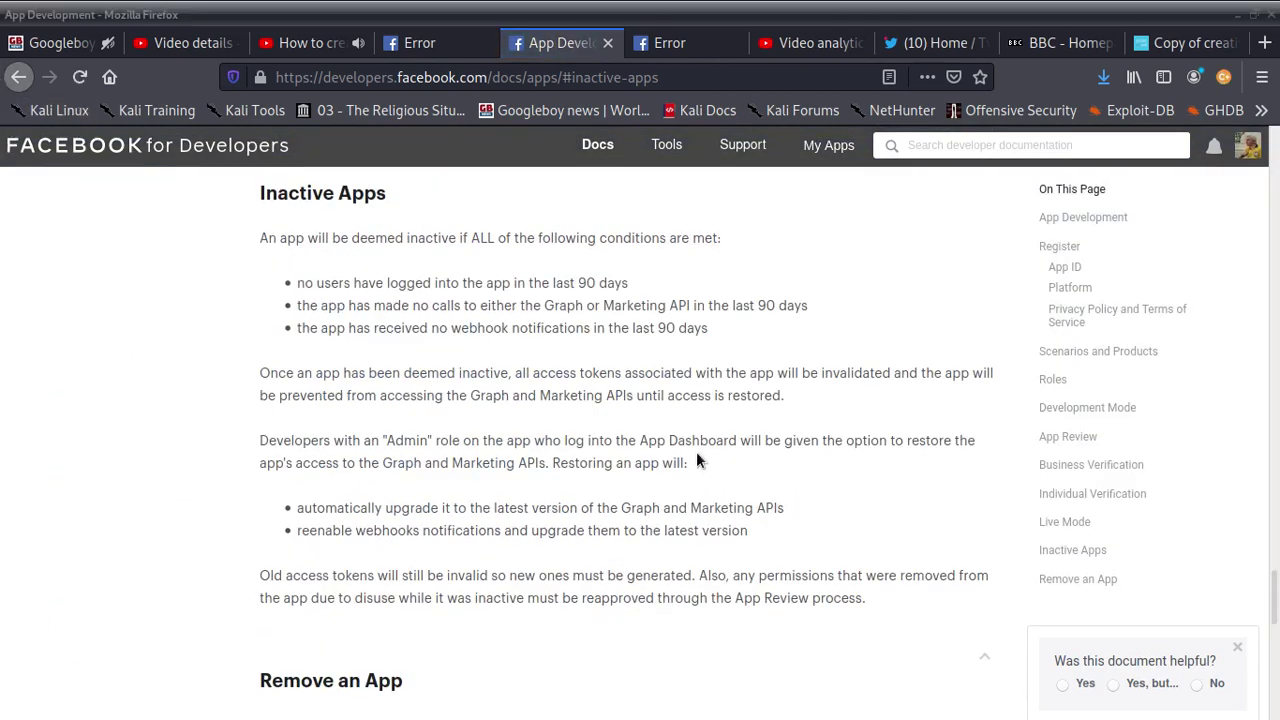
pyautogui.click(17, 77)
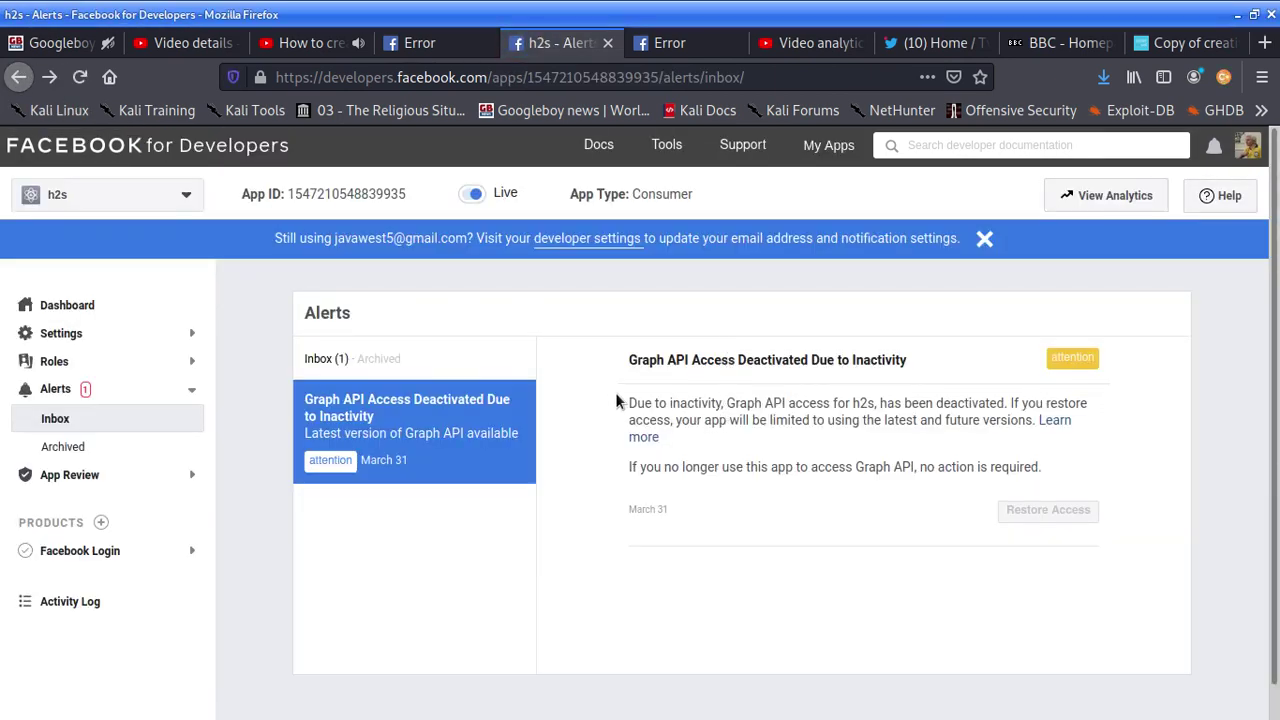
# Copy the alert's paragraph about deactivated Graph API access and restoring it, and switch to the other window.
pyautogui.moveTo(629, 402); pyautogui.dragTo(1034, 421)
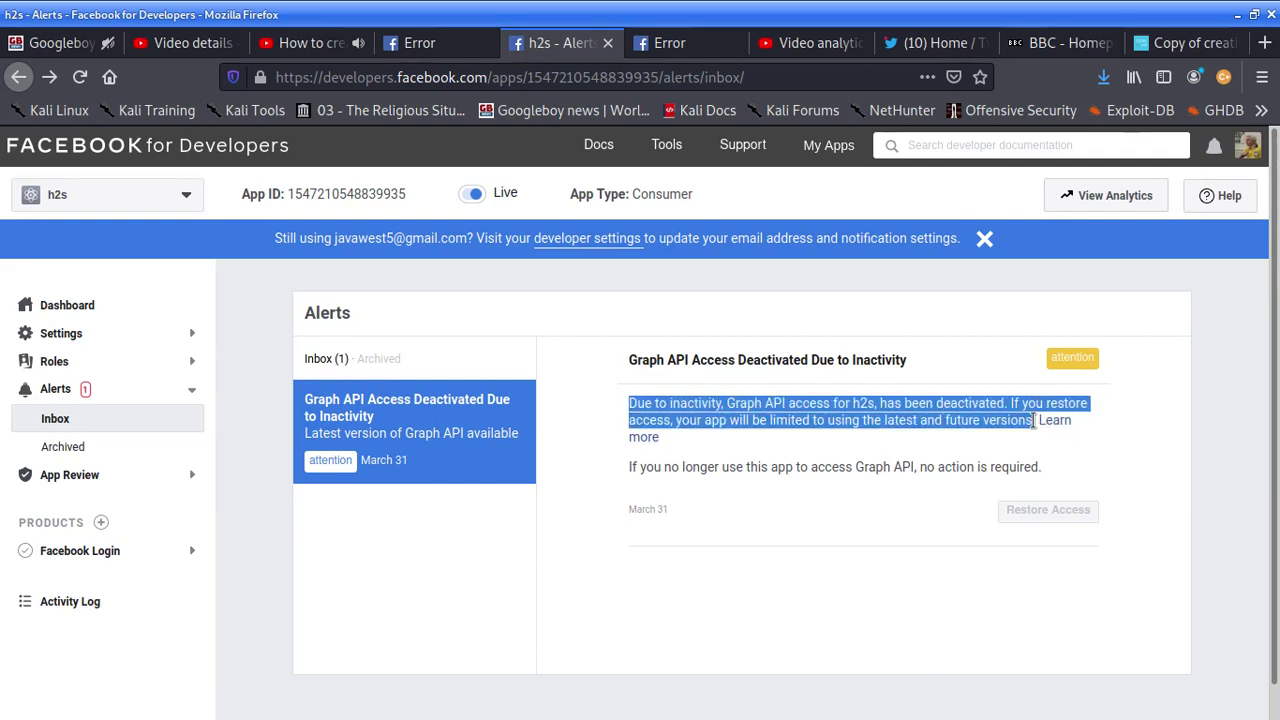
pyautogui.rightClick(960, 420)
pyautogui.click(990, 427)
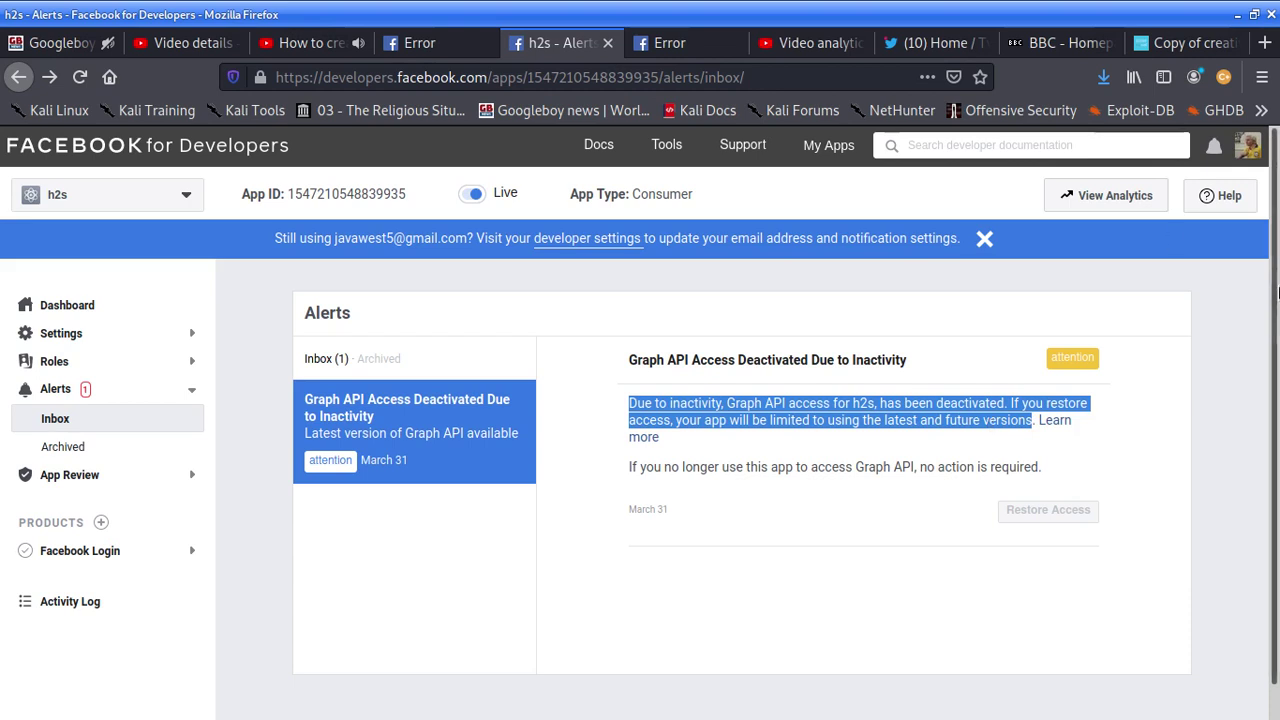
pyautogui.hotkey('alt', 'Tab')
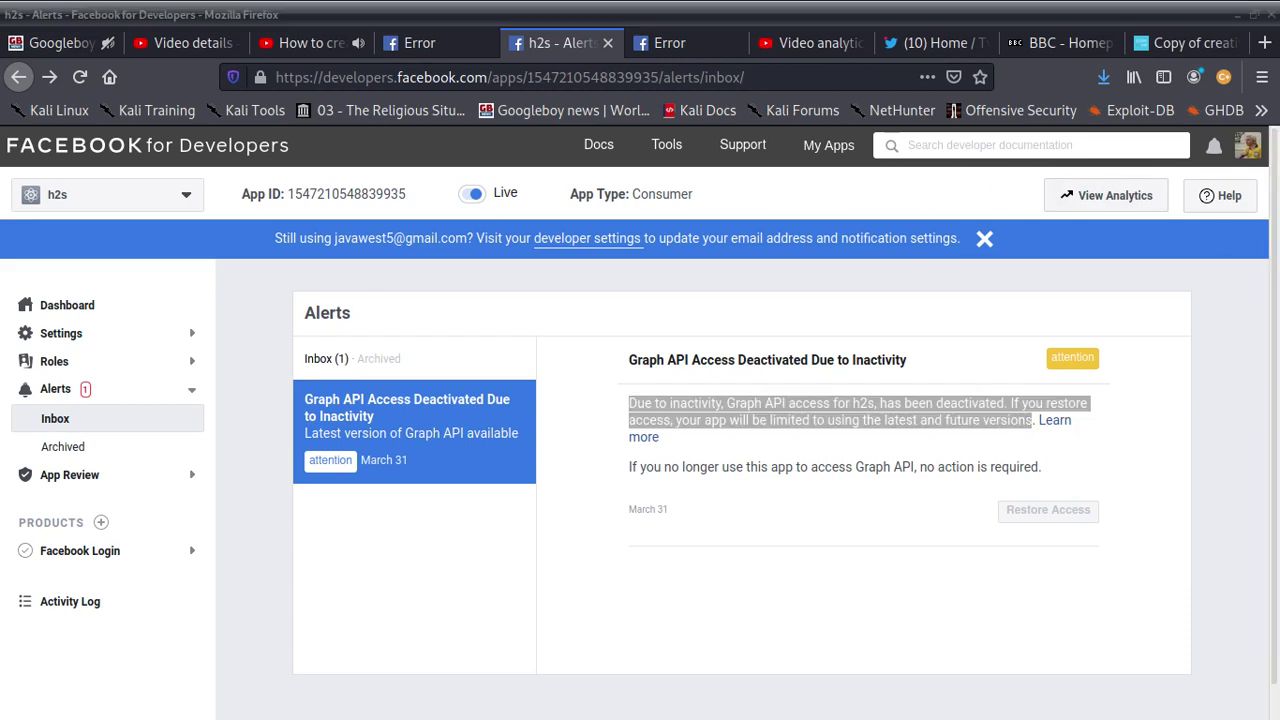